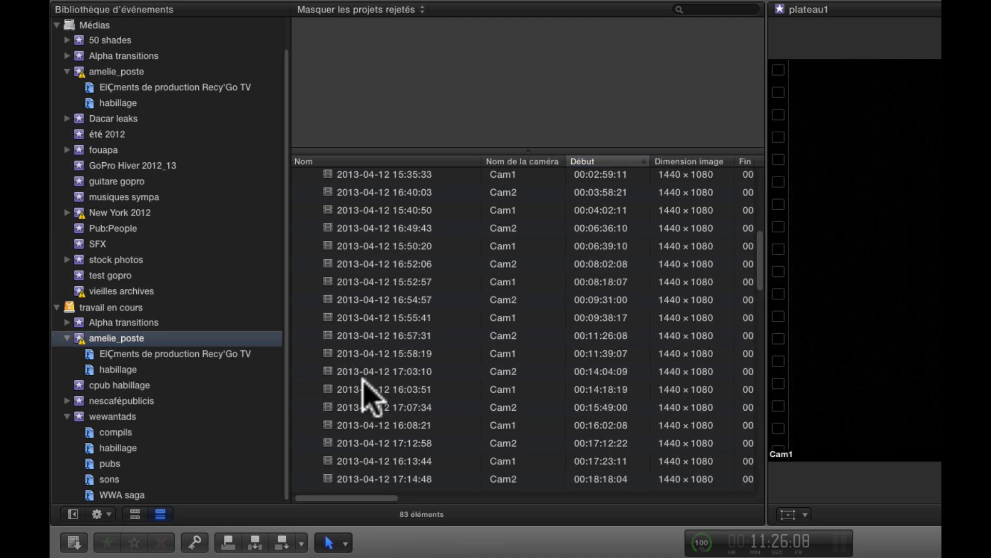
left_click(402, 354)
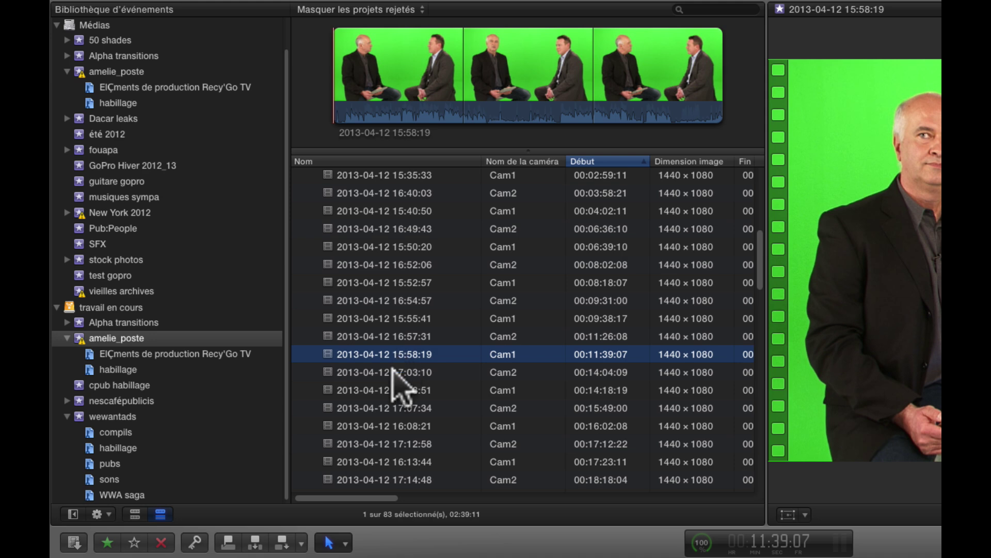
left_click(393, 370)
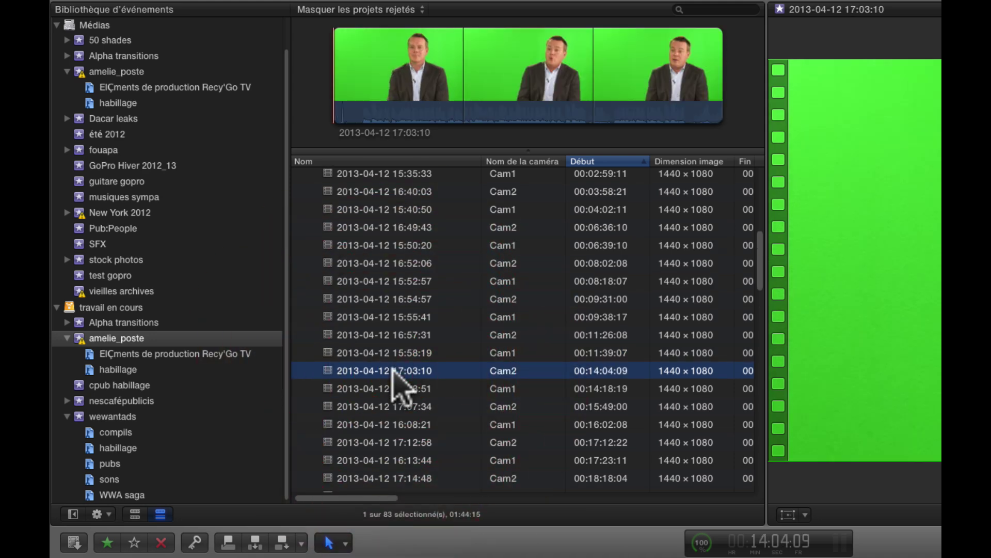
left_click(402, 353)
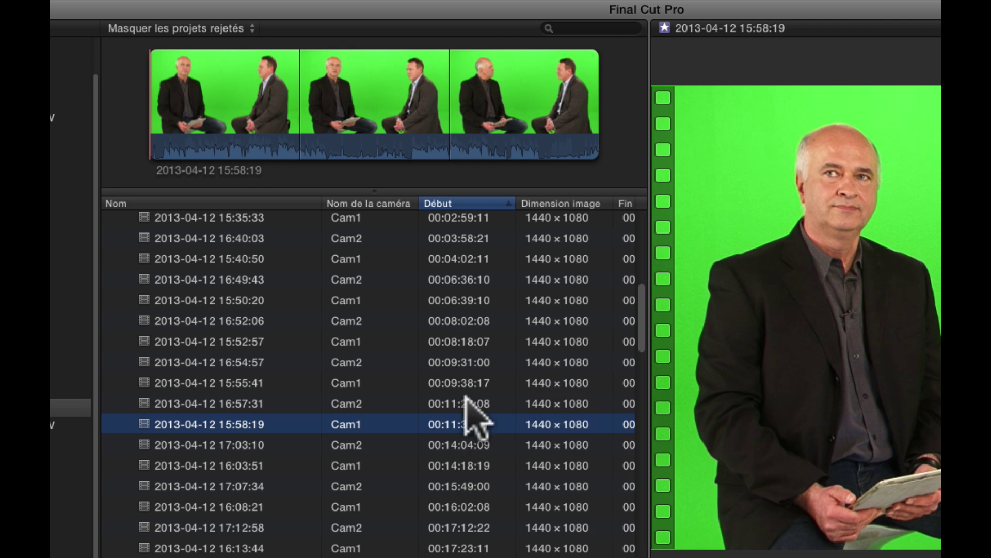
left_click(448, 403)
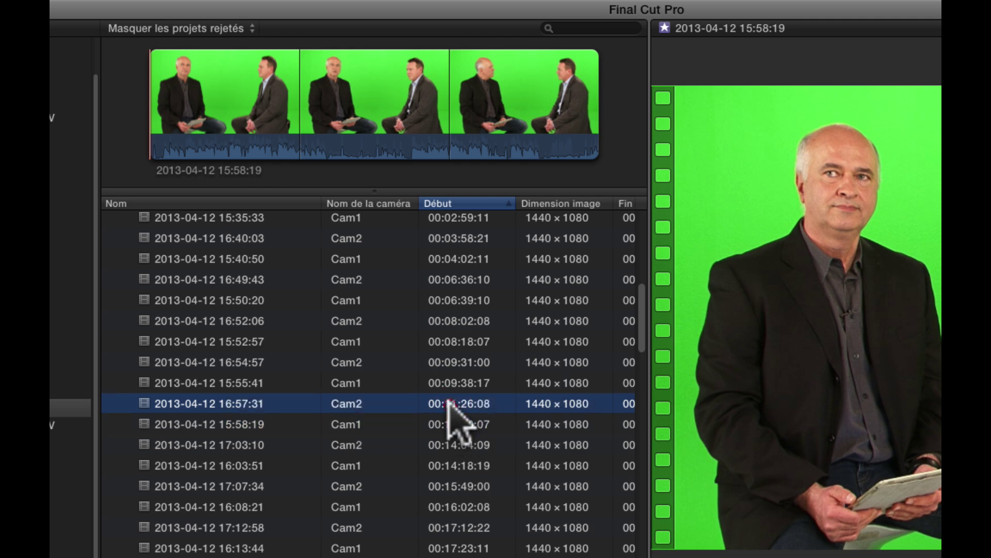
left_click(445, 424, "shift")
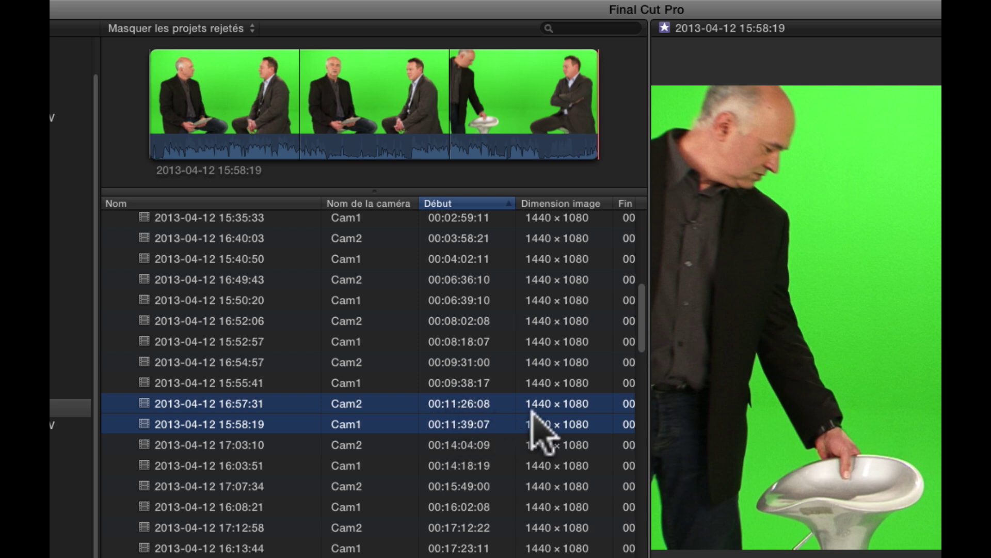
right_click(228, 405)
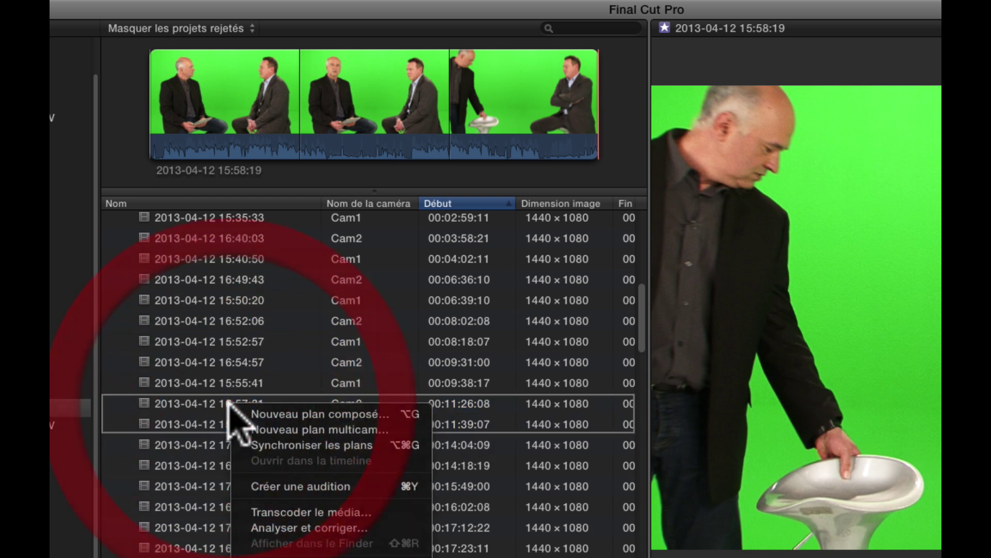
left_click(272, 430)
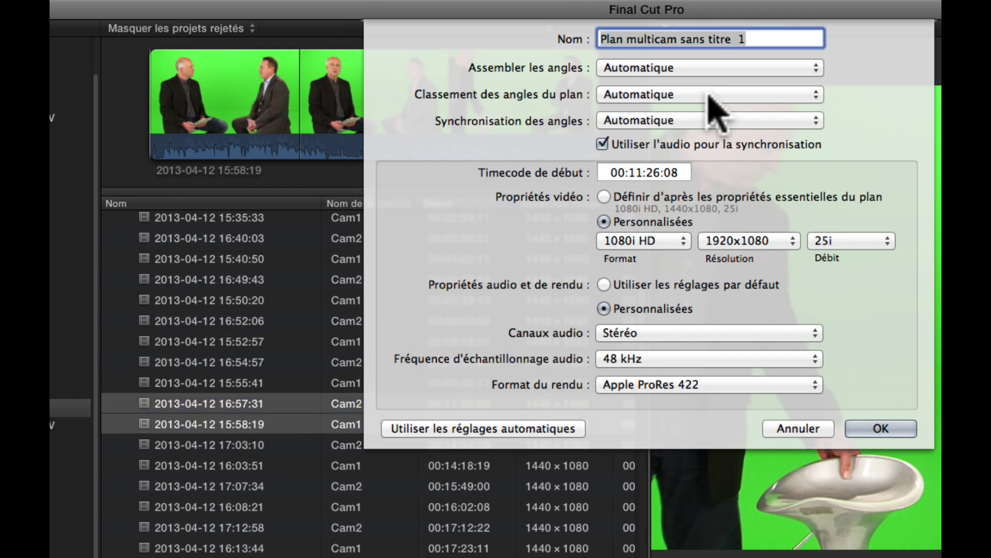
type("plateau1")
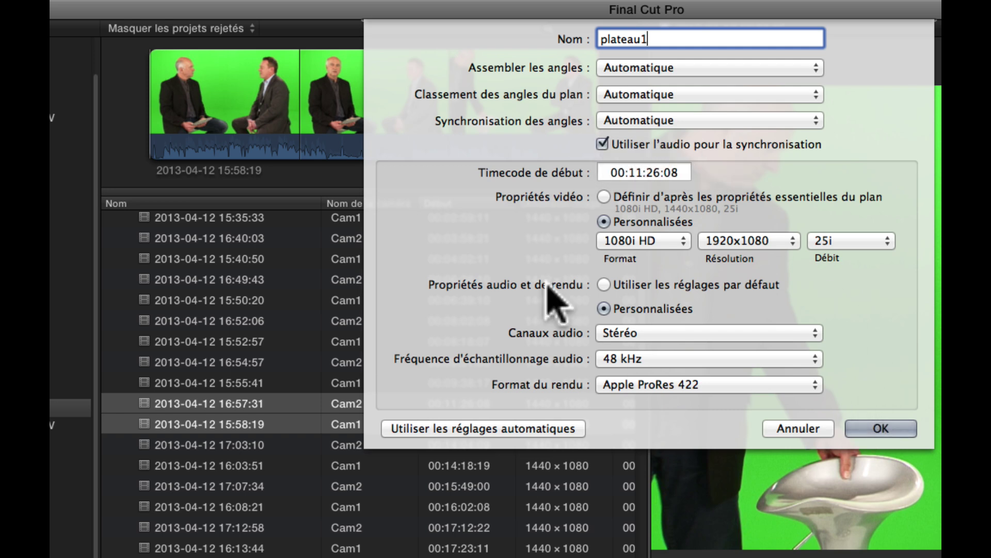
left_click(899, 427)
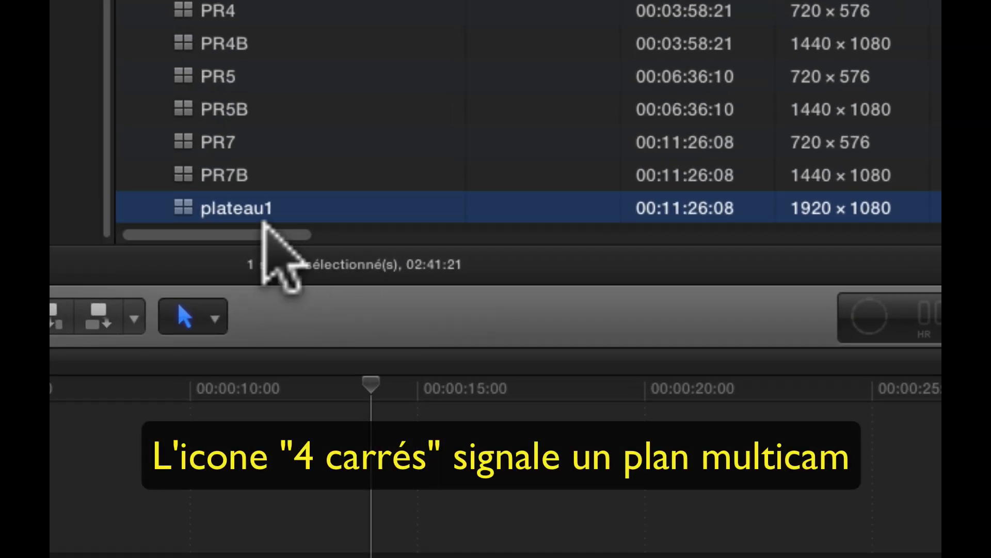
left_click(216, 207)
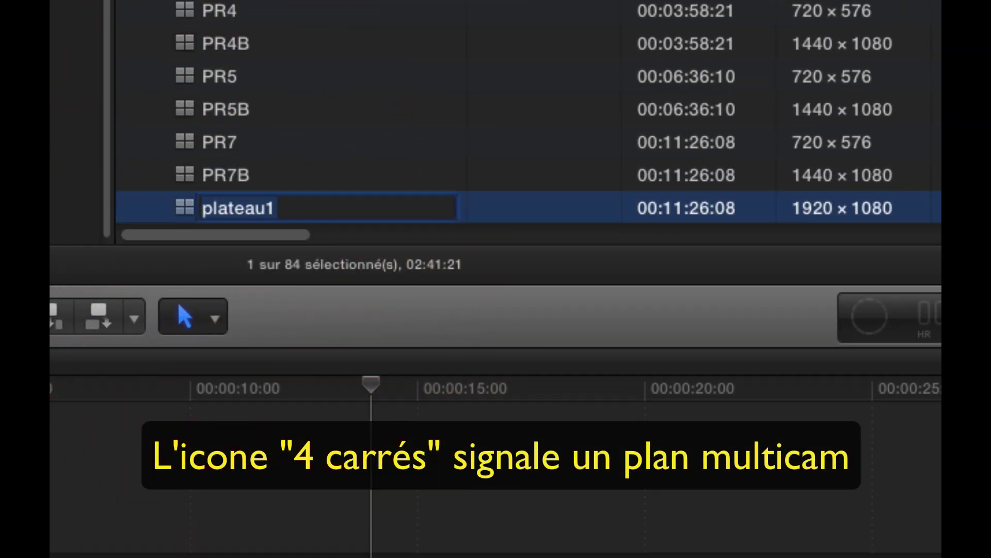
key("Return")
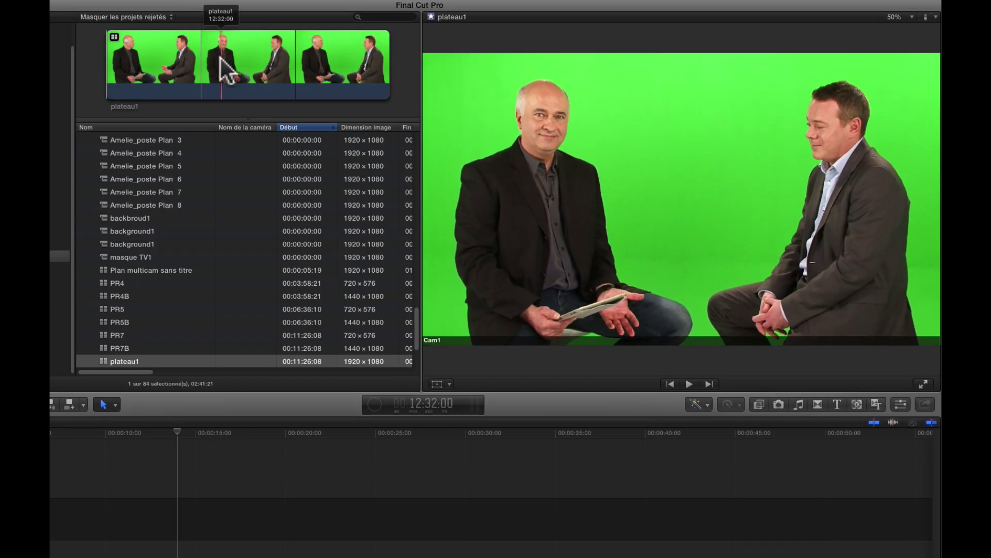
Step: Show the camera angles of plateau1 in the viewer and go to the start of the clip
left_click(933, 17)
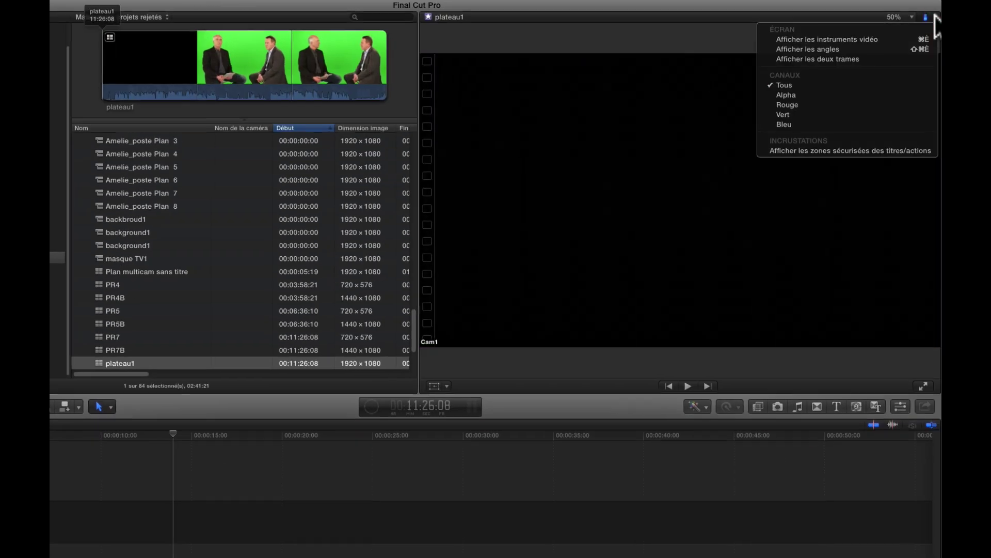
left_click(854, 77)
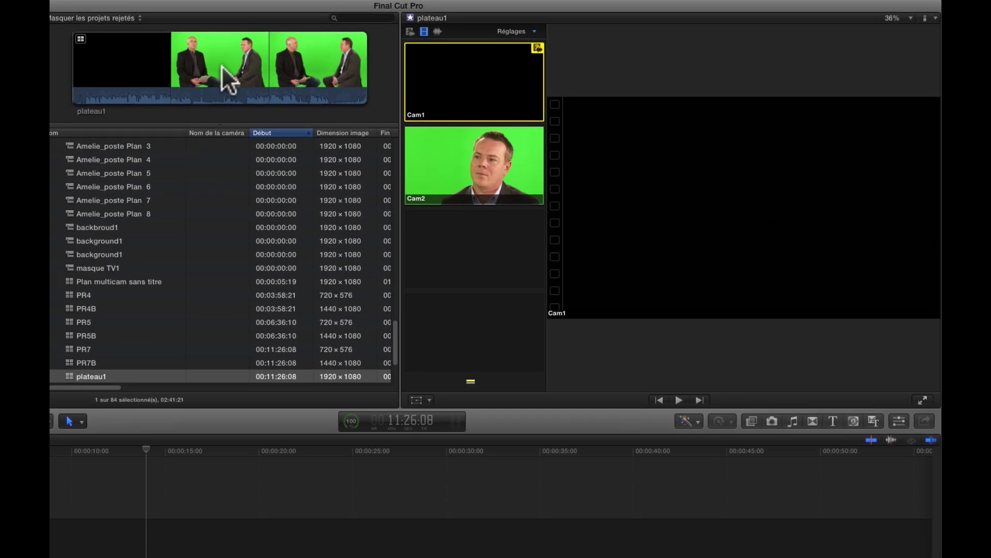
left_click(81, 85)
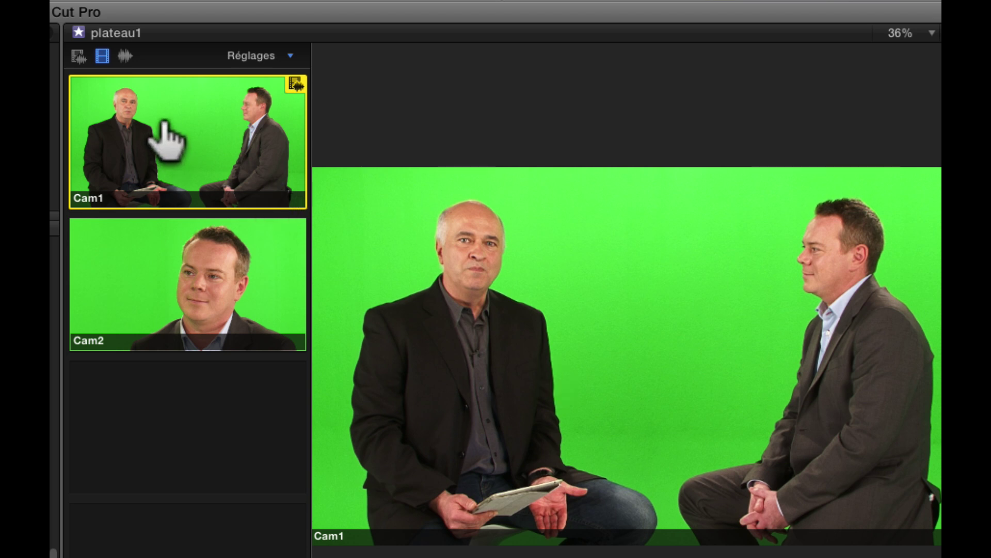
Step: Enable combined video and audio switching, and alternate plateau1 between Cam2 and Cam1 with playback
left_click(77, 56)
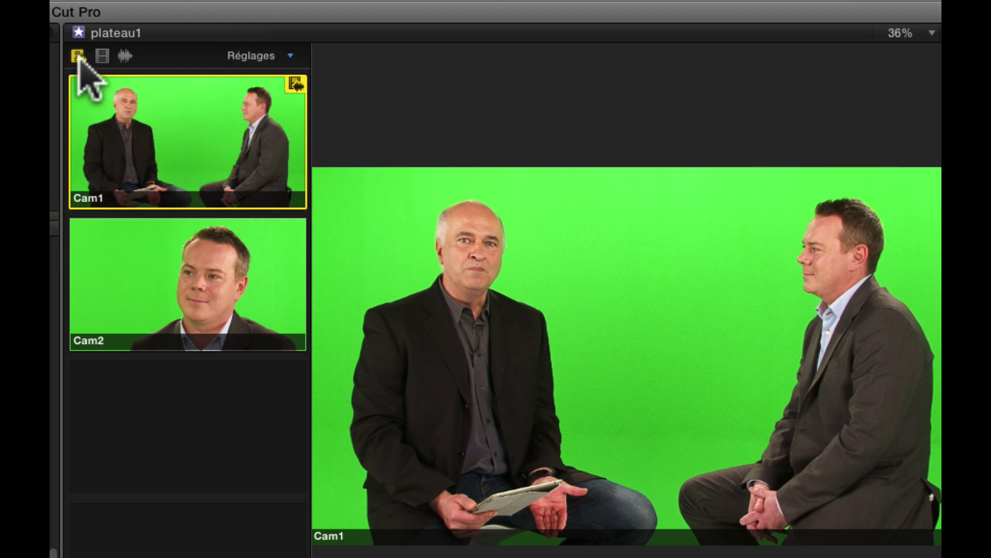
left_click(224, 305)
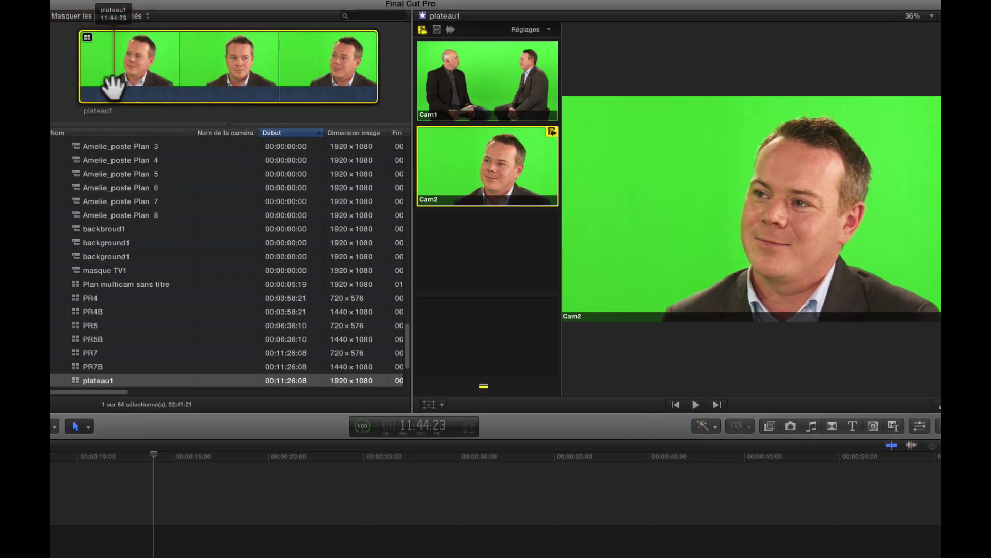
key("space")
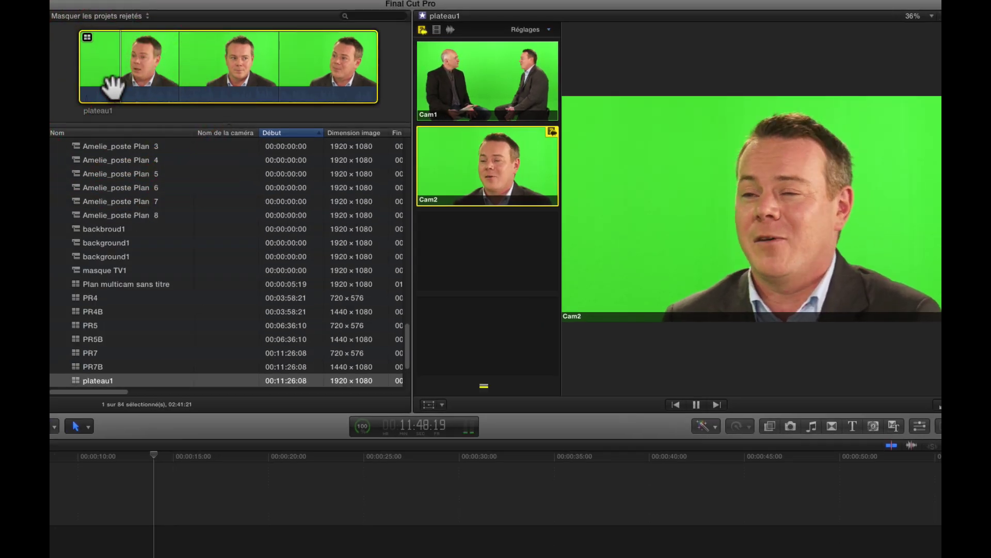
left_click(470, 79)
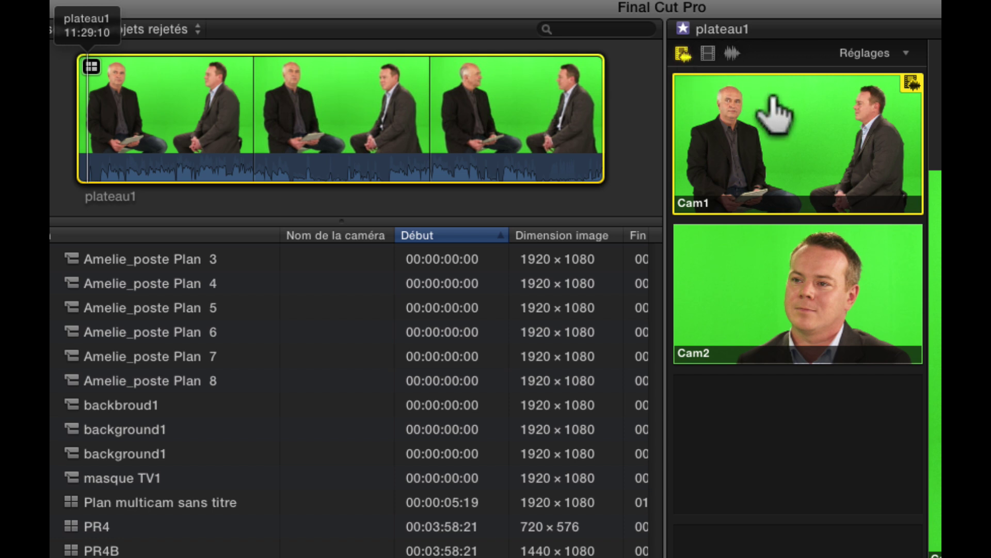
Step: Enable video-only switching, and alternate the picture between Cam2 and Cam1 while keeping Cam1's audio
left_click(707, 53)
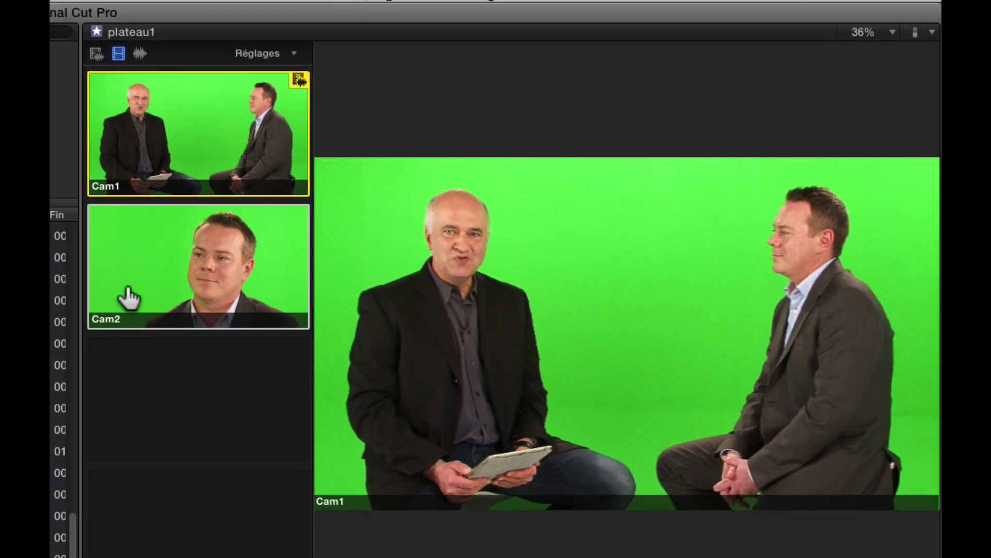
left_click(158, 289)
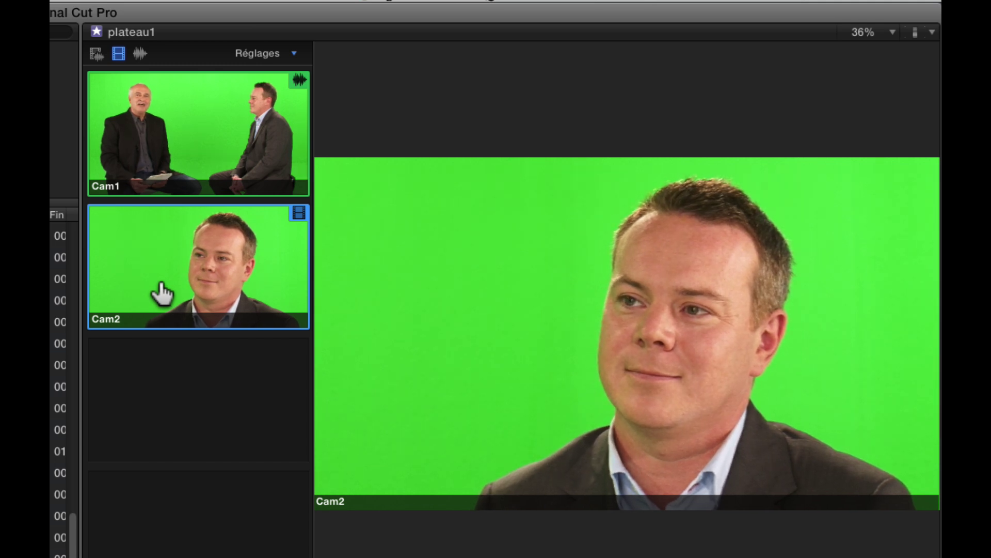
left_click(176, 172)
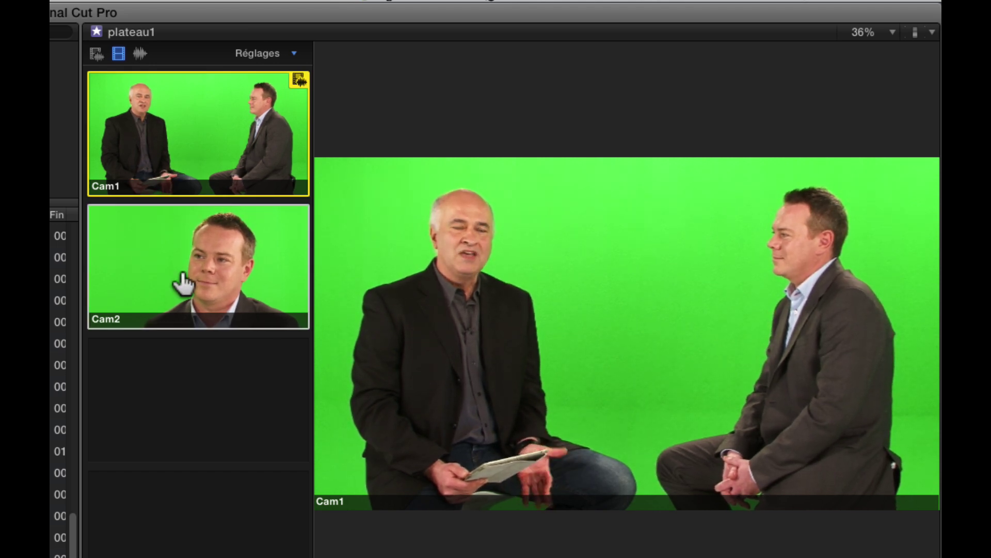
left_click(182, 282)
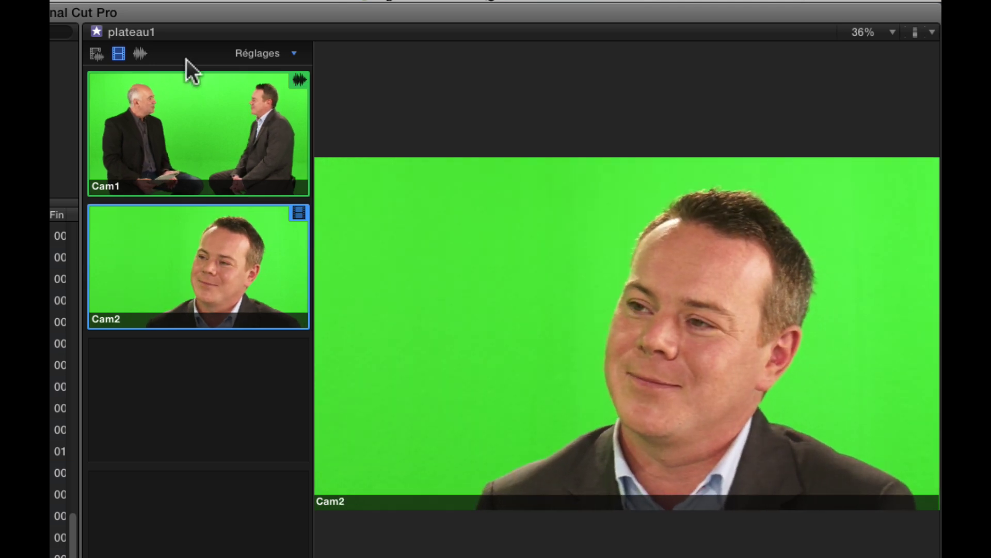
left_click(184, 108)
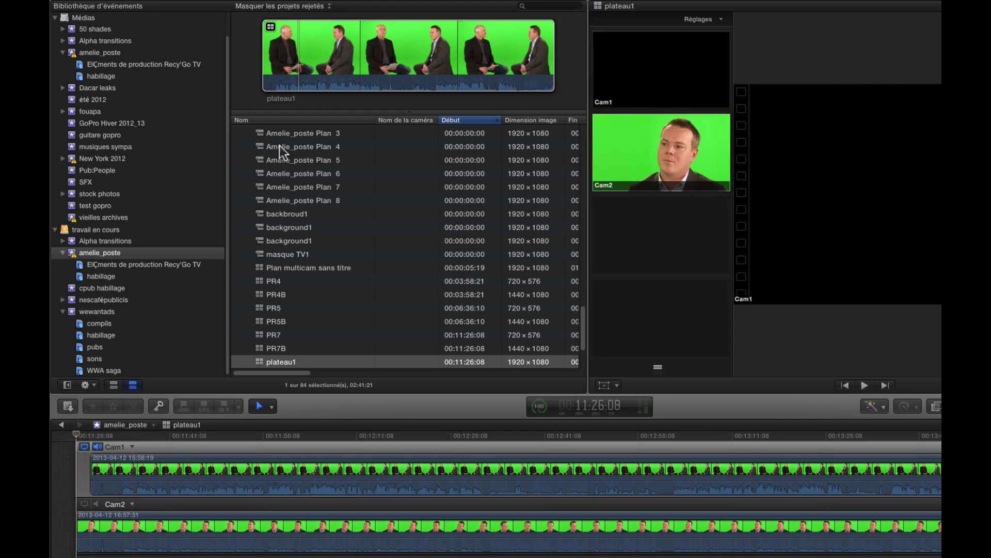
Step: Delete the plateau1 multicam clip from the amelie_poste event
left_click(285, 43)
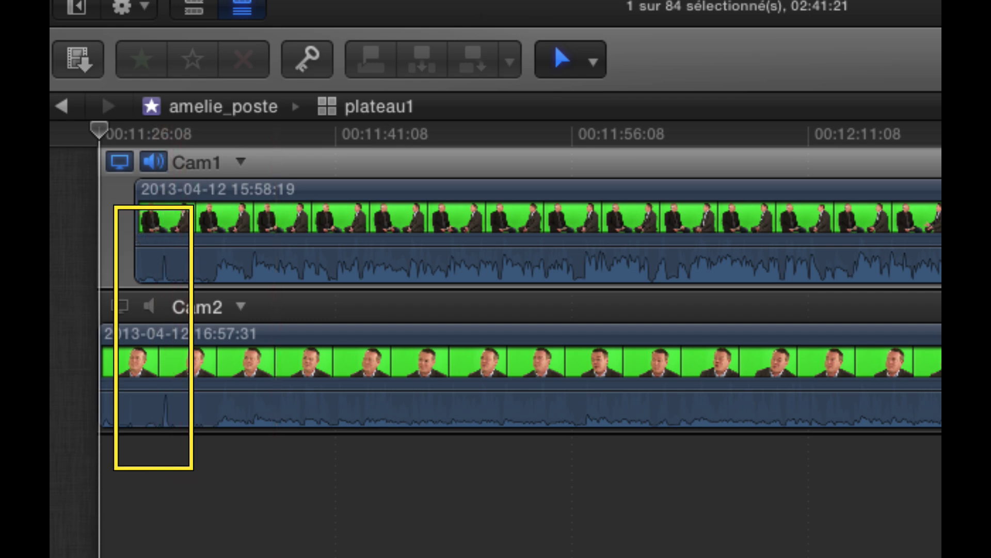
right_click(570, 1)
left_click(687, 214)
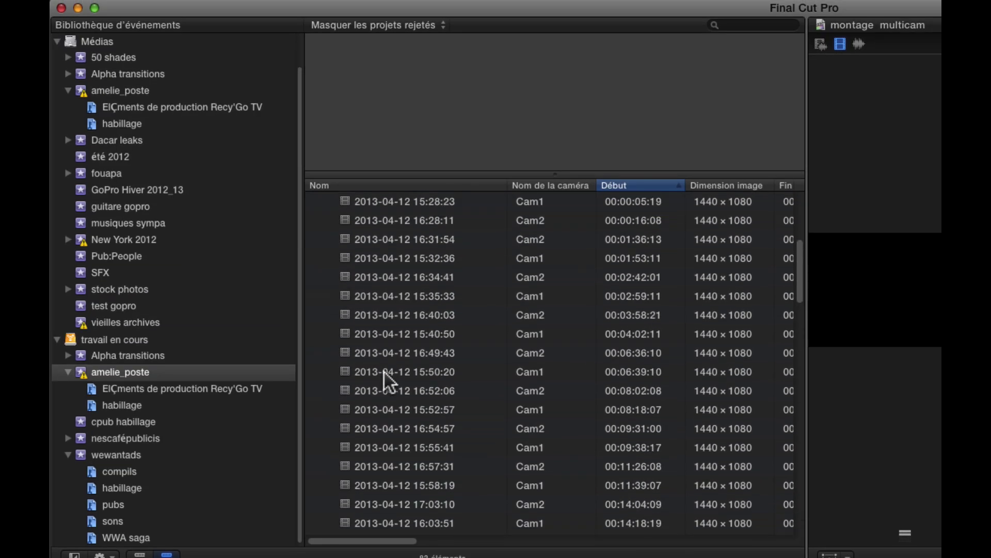
scroll(388, 382, "up", 1)
scroll(385, 374, "down", 2)
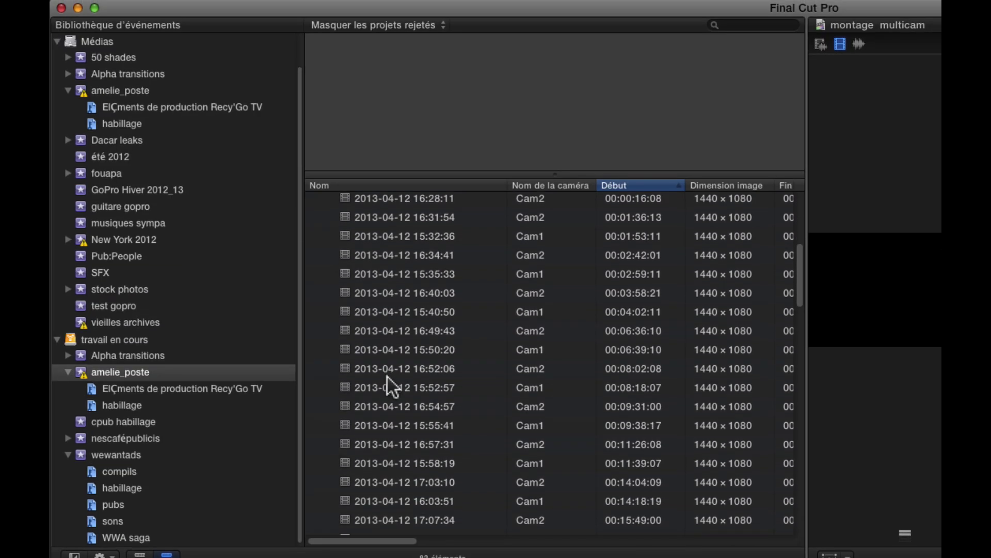
left_click(528, 445)
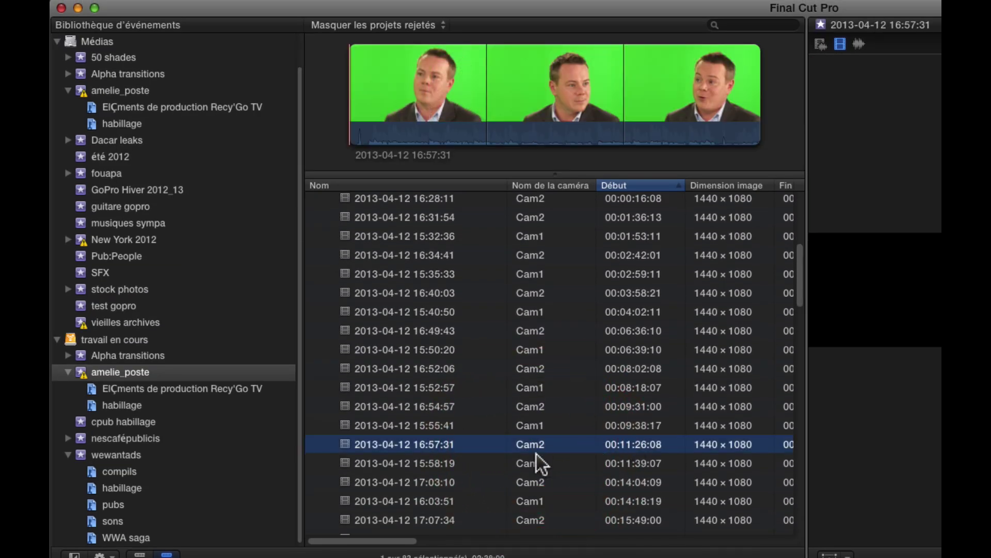
left_click(414, 461, "shift")
right_click(421, 449)
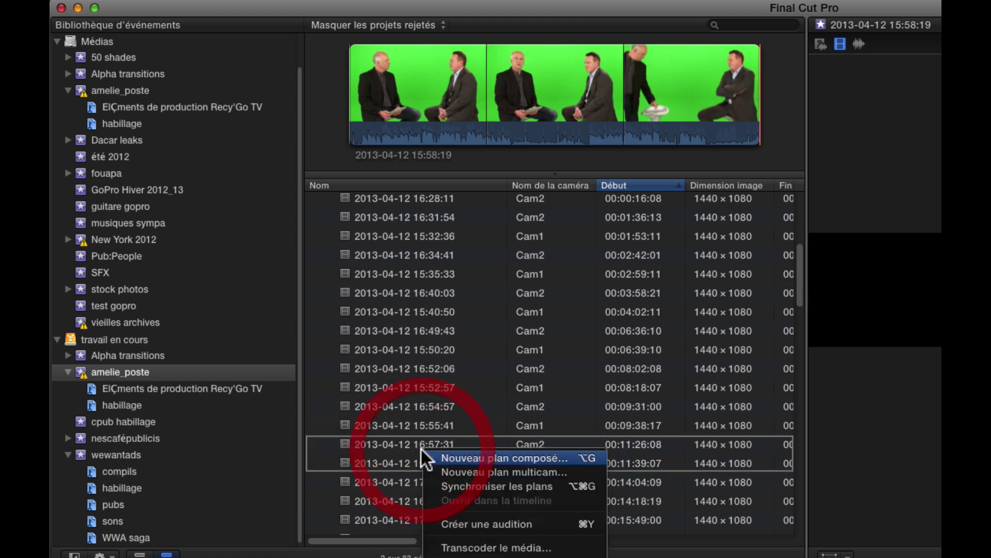
left_click(486, 470)
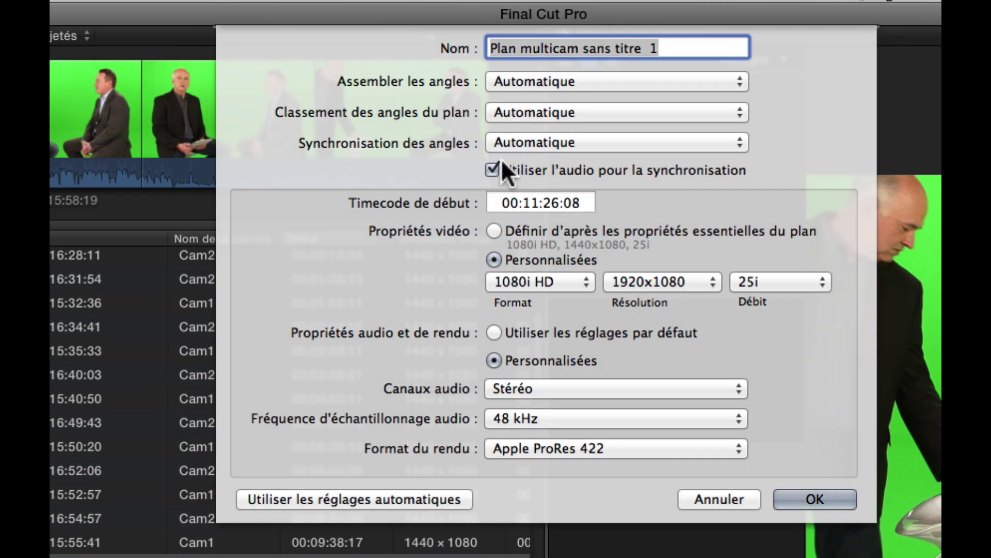
left_click(492, 169)
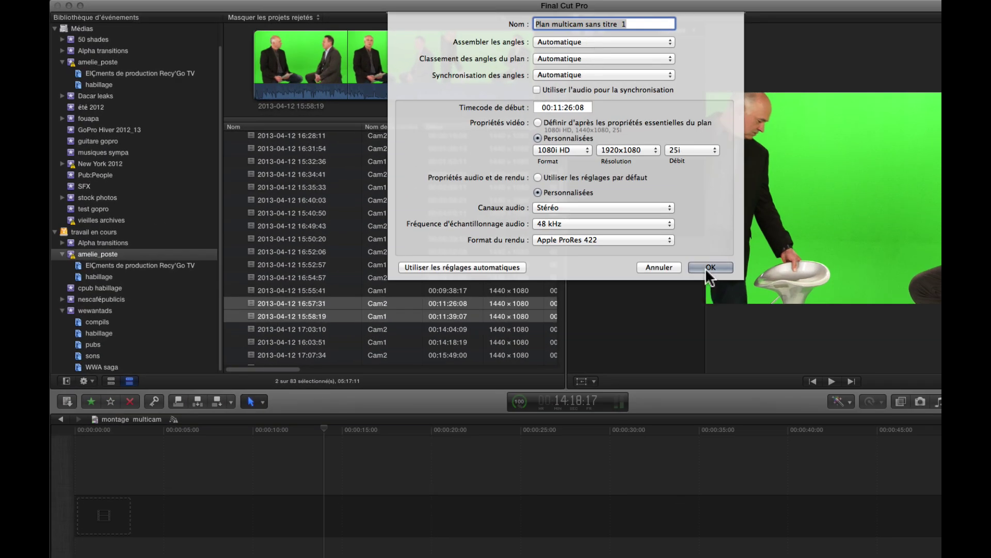
left_click(710, 267)
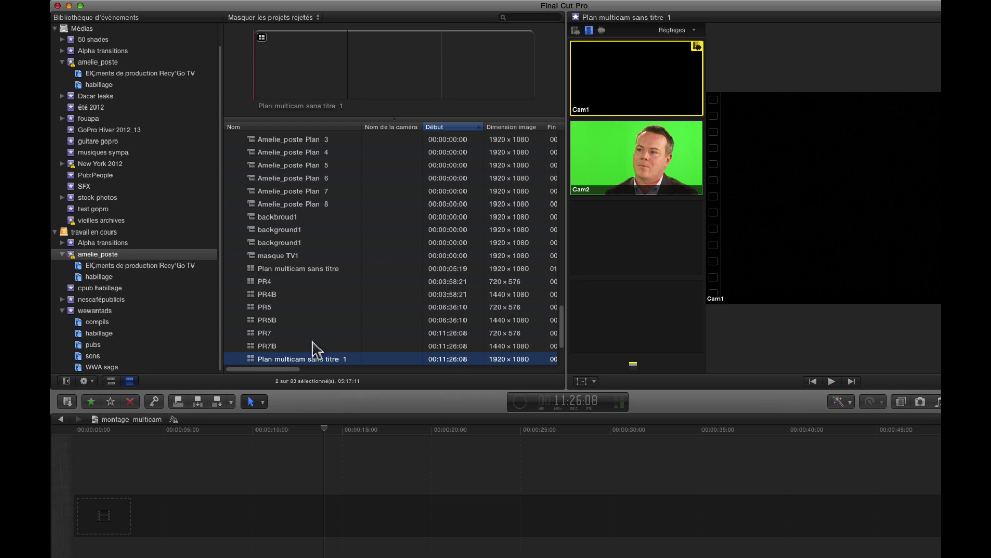
Step: Open the new multicam clip's angles in the timeline and move the Cam1 clip earlier, close to Cam2's matching audio peak
double_click(250, 358)
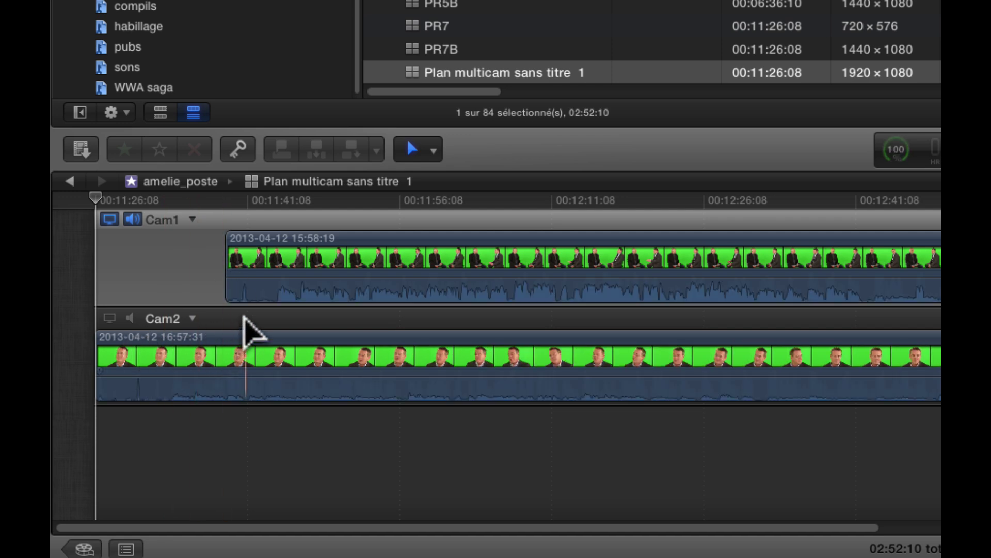
left_click_drag(263, 285, 150, 285)
Step: Place the playhead on Cam2's audio peak and nudge the Cam1 clip later frame by frame until its matching peak lines up
left_click(137, 201)
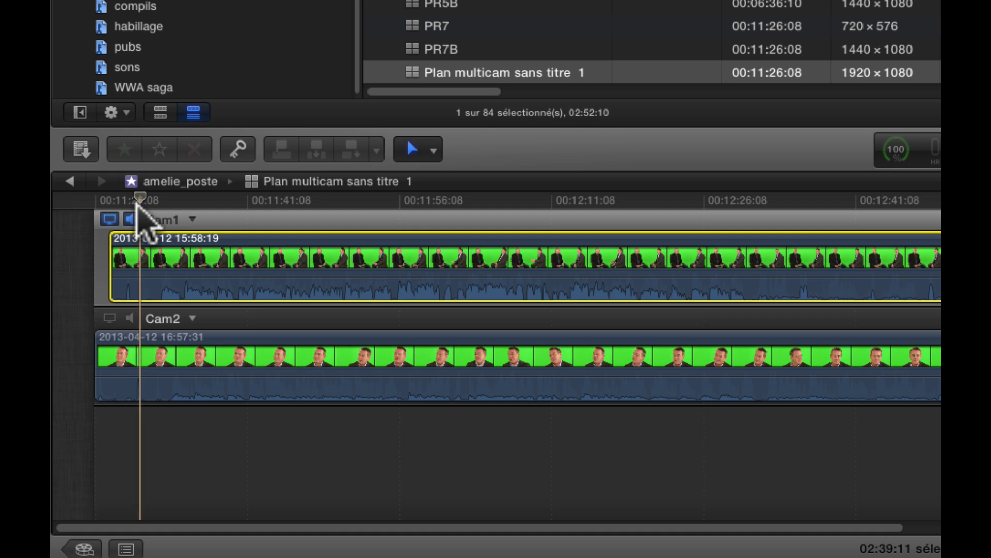
left_click(137, 202)
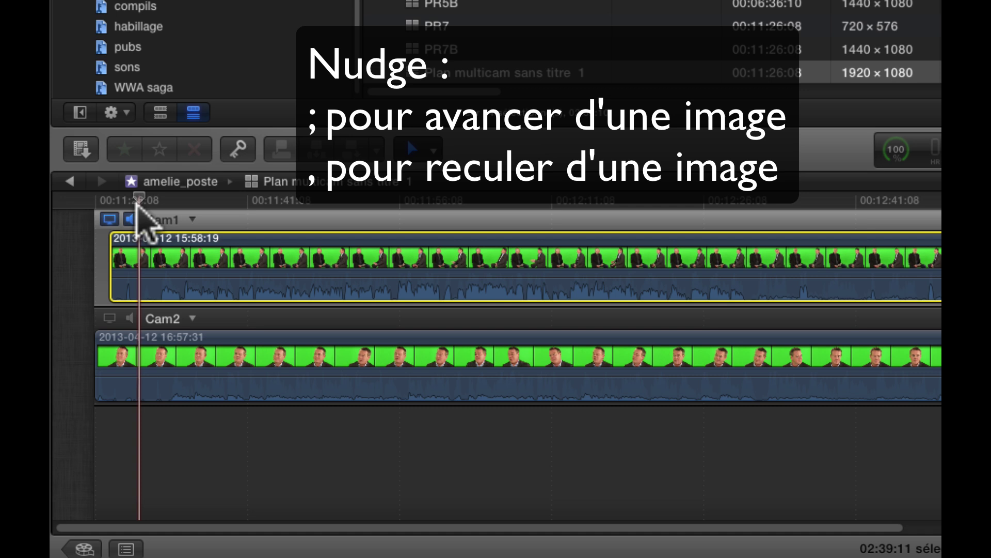
key("semicolon")
key("semicolon")
key("semicolon")
key("semicolon")
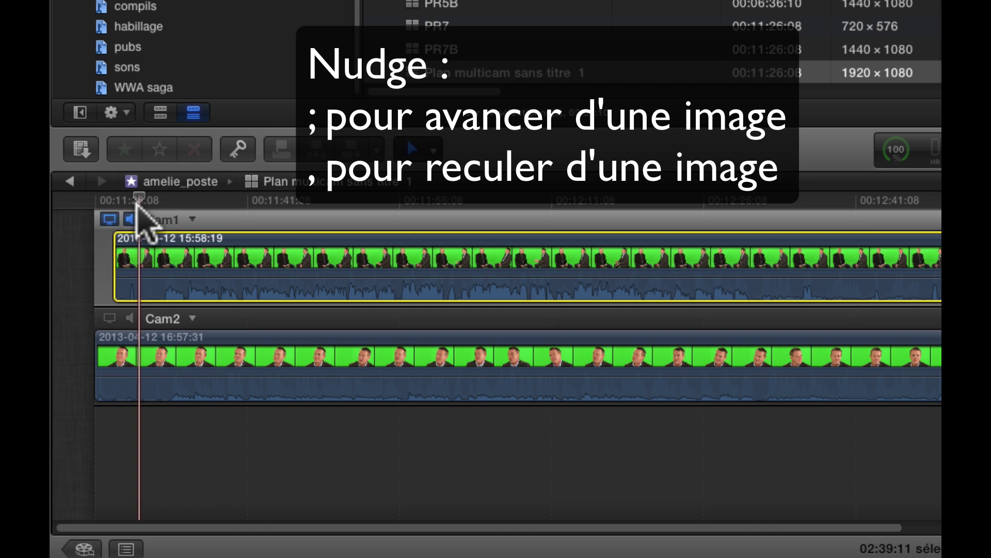
key("semicolon")
key("semicolon")
key("semicolon")
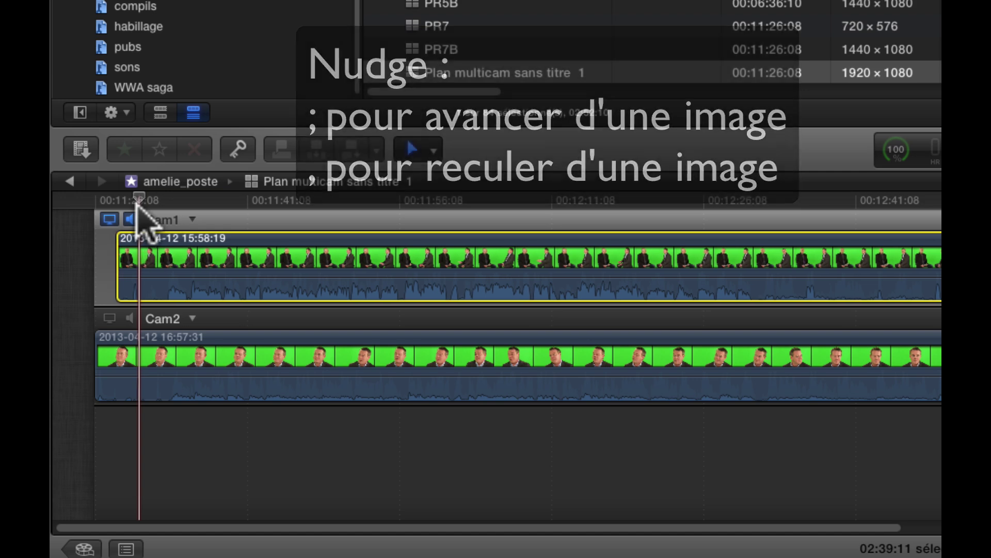
key("semicolon")
key("semicolon")
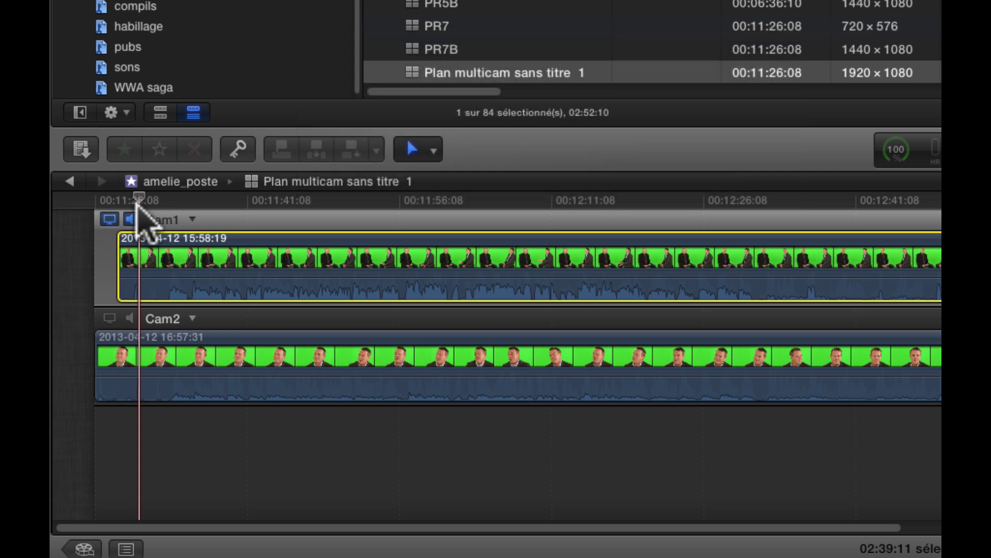
key("semicolon")
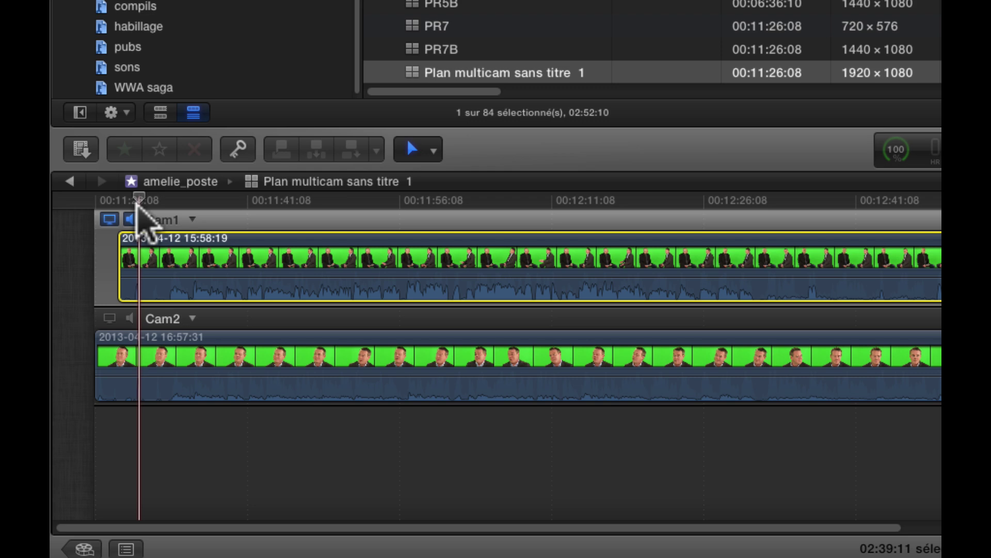
key("semicolon")
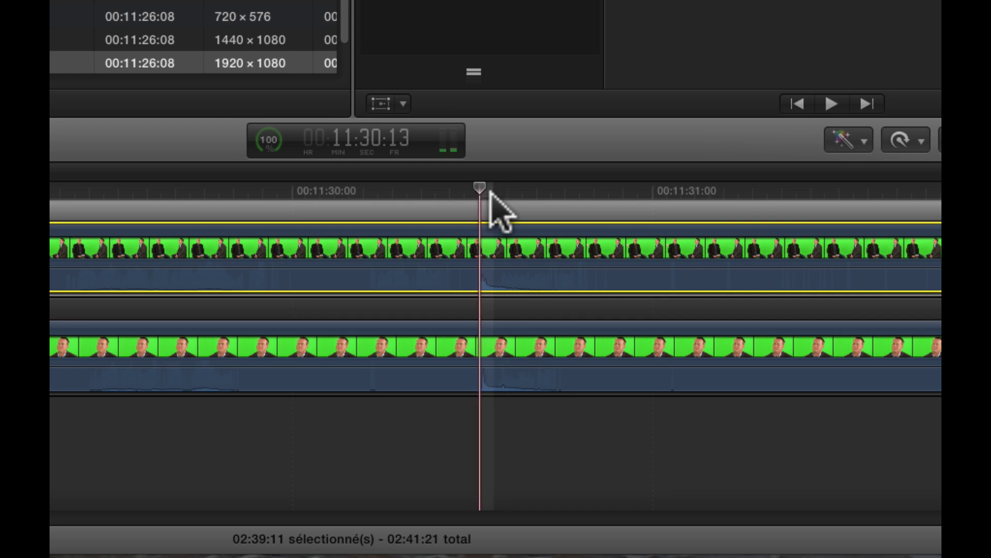
Step: Check the audio peak alignment frame by frame and play Plan multicam sans titre 1 to verify the two angles' synchronization
key("Right")
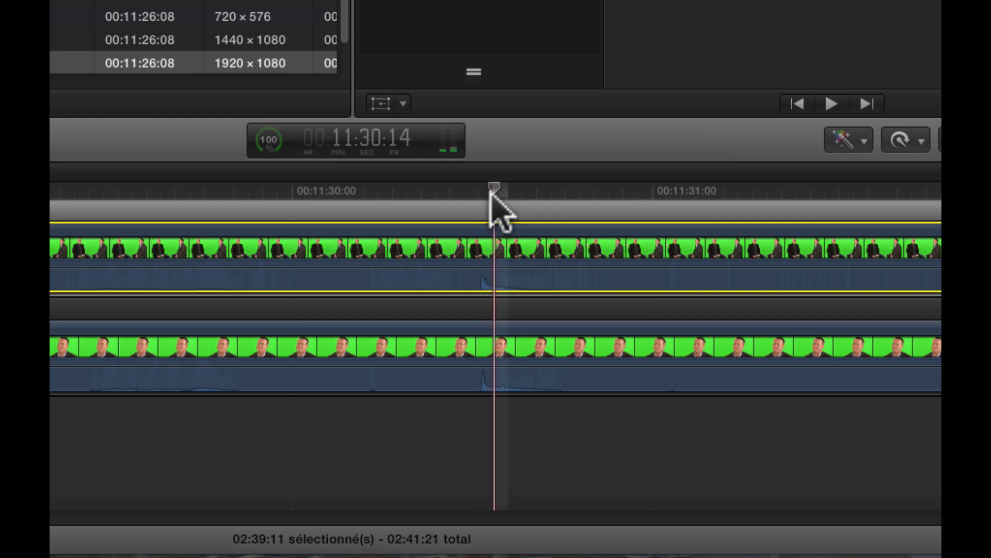
key("Left")
key("Left")
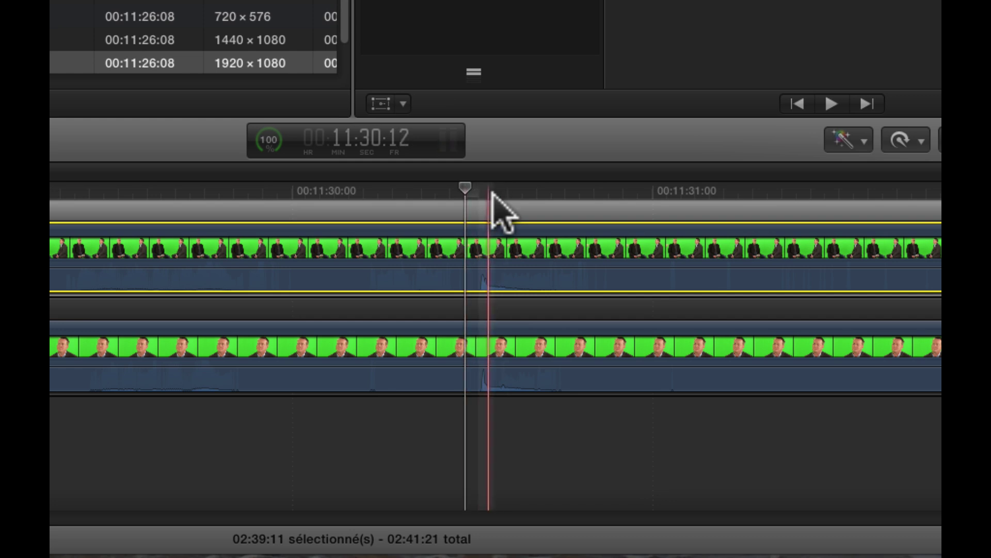
left_click(526, 194)
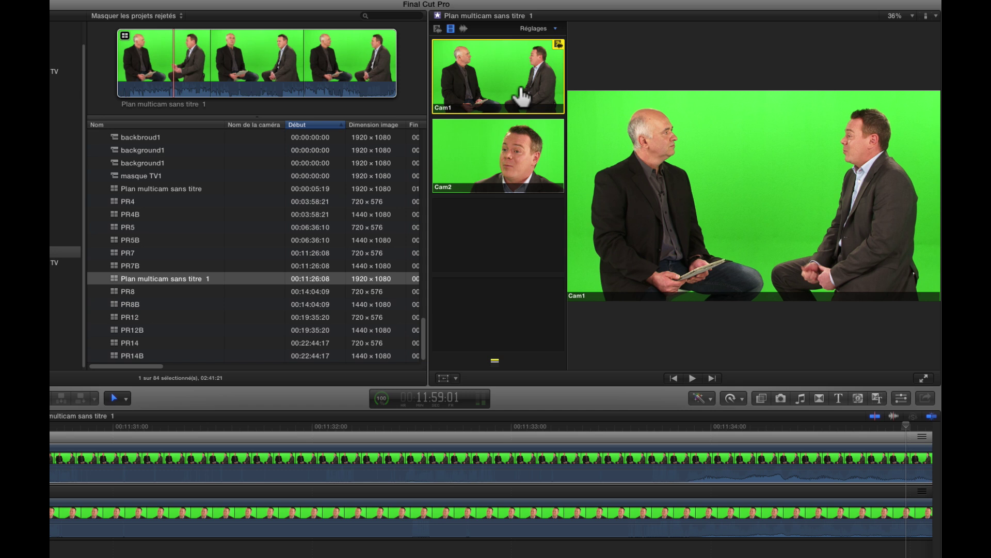
left_click(191, 59)
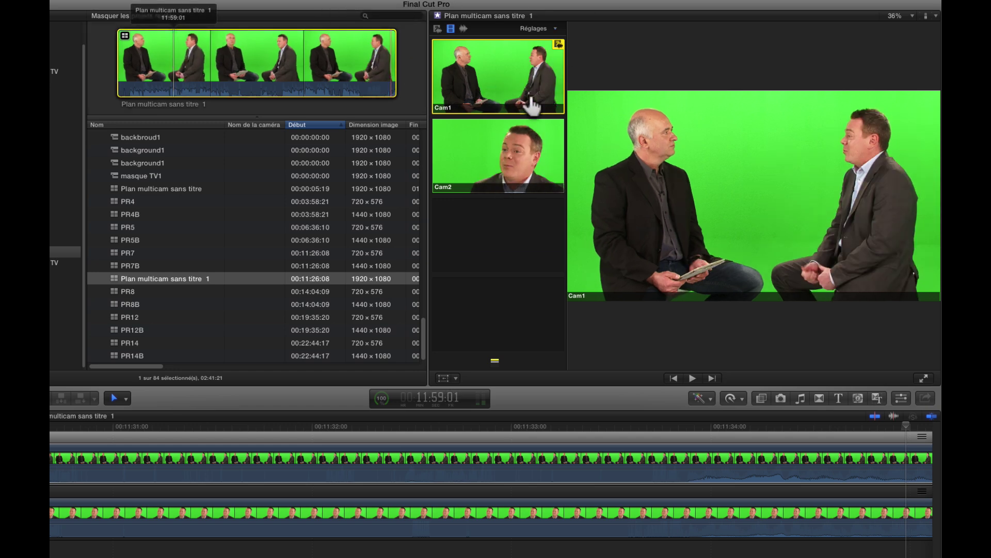
key("space")
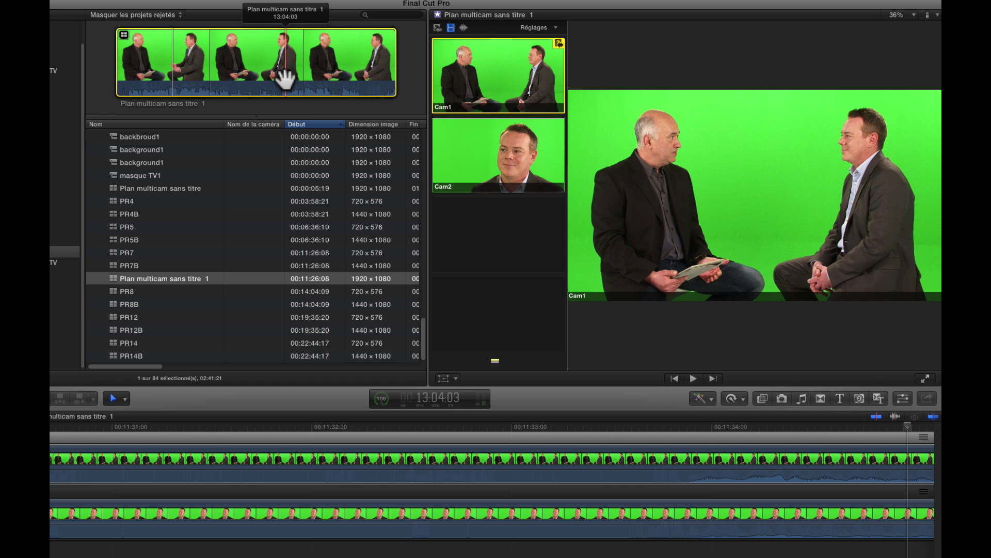
left_click(81, 449)
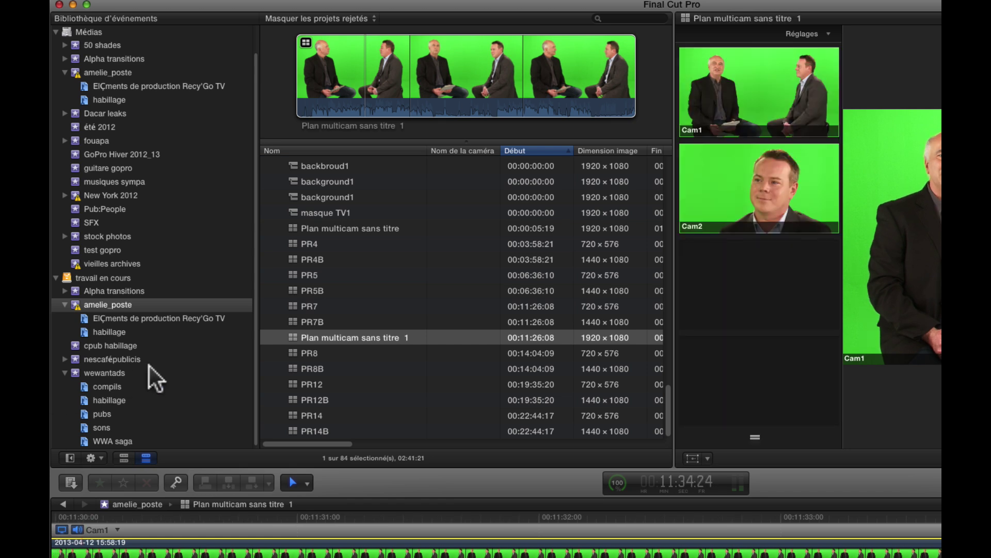
Step: Open the guitare gopro event, expand its clip groups, and preview the Gopro, DRIFT and sony Z7 clips
left_click(95, 171)
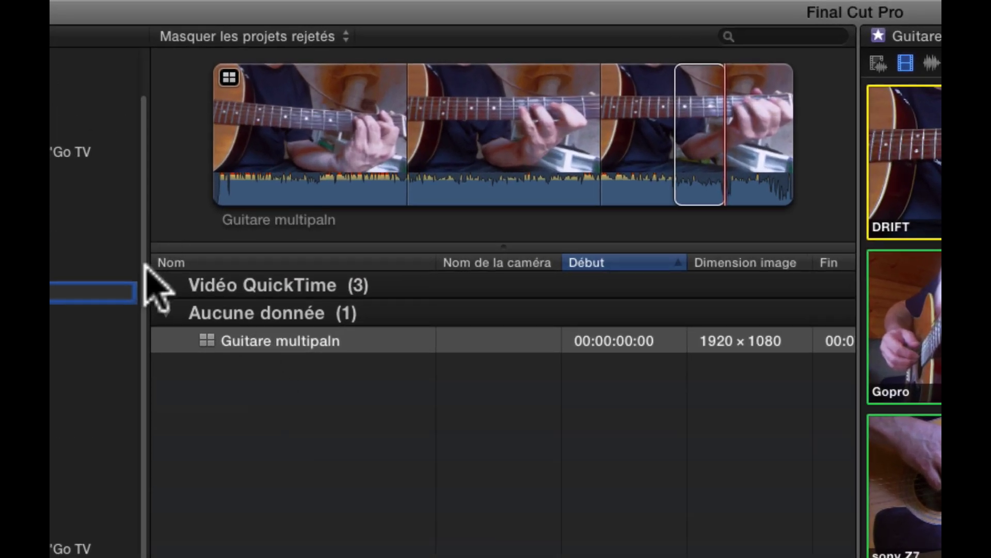
left_click(165, 286)
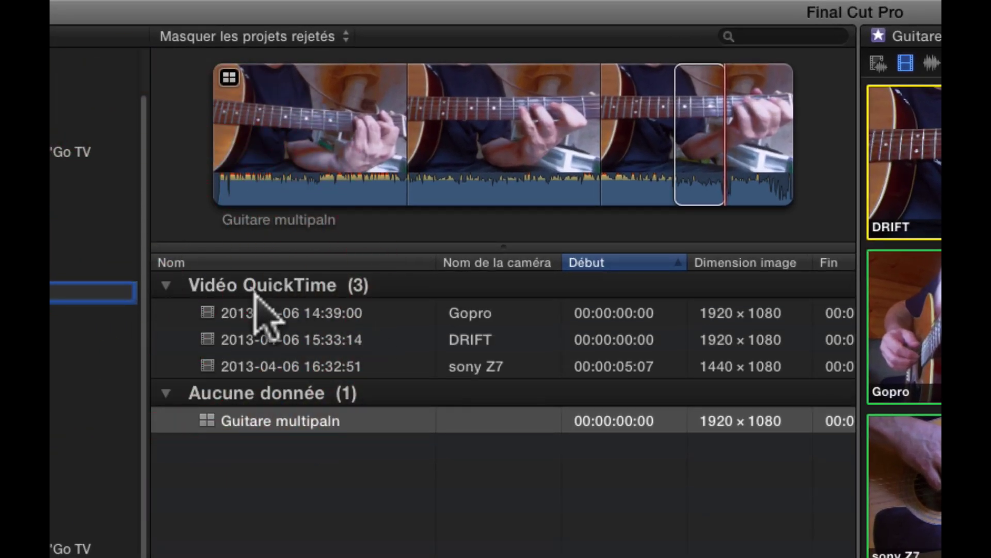
left_click(245, 310)
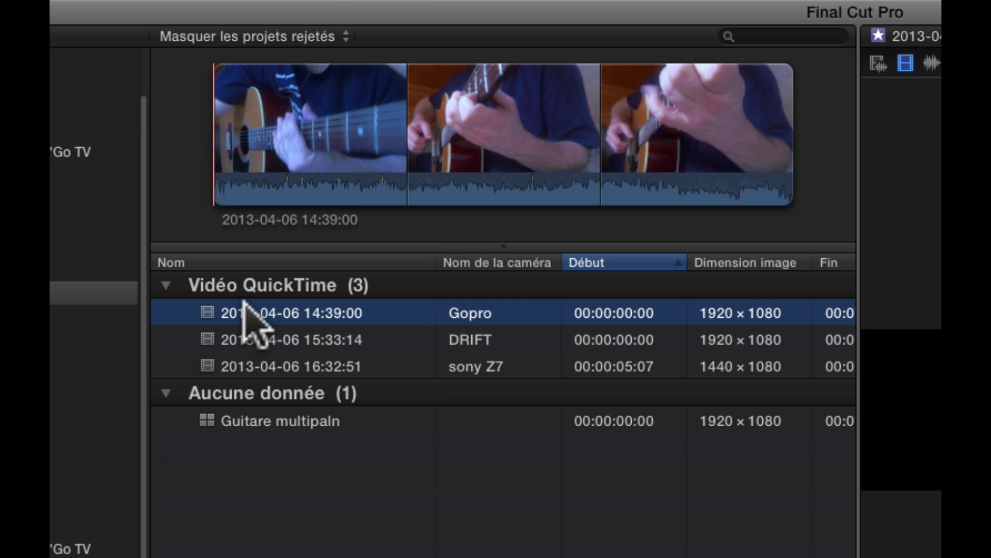
left_click(245, 340)
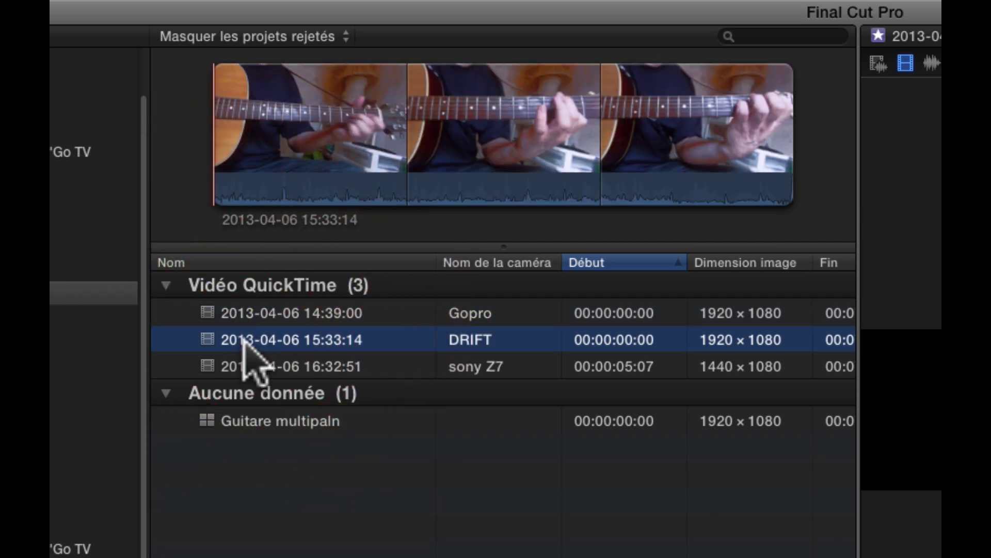
left_click(252, 368)
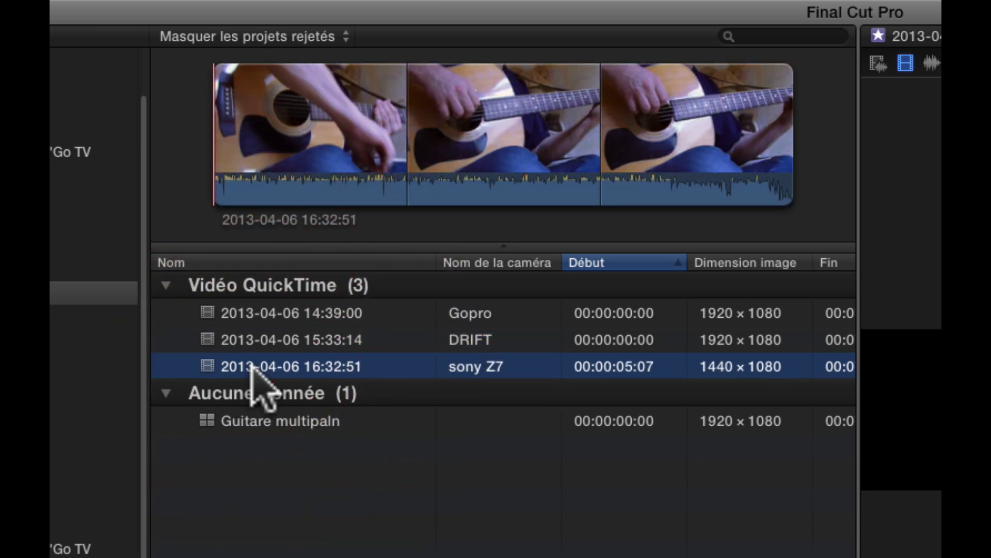
Step: Create a multicam clip named TUto from the Gopro, DRIFT and sony Z7 clips, with audio synchronization turned on
left_click(457, 312)
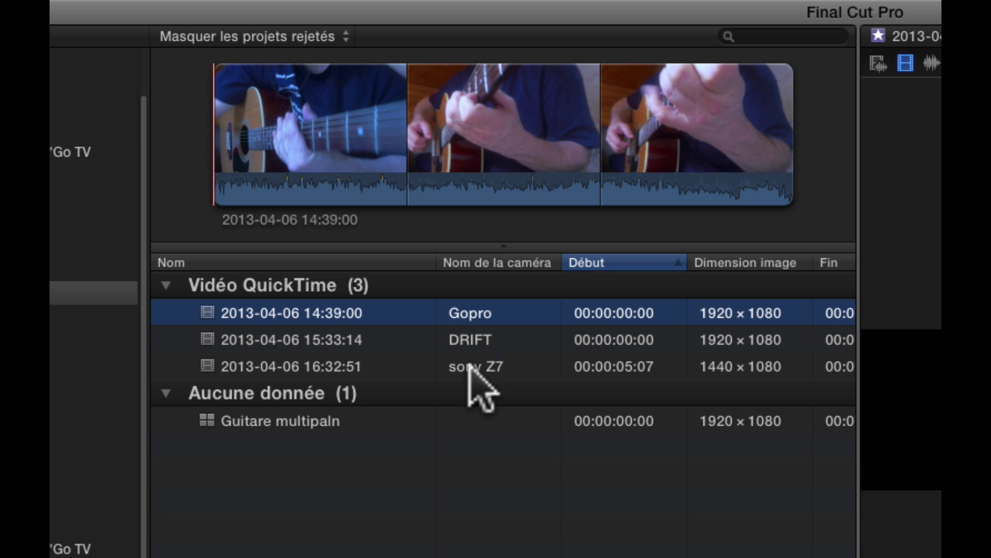
left_click(275, 362, "shift")
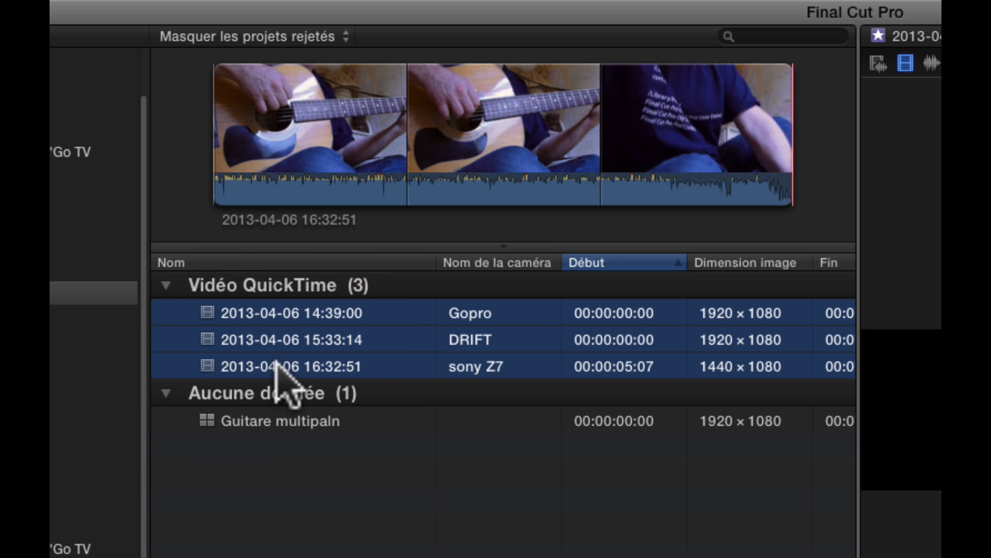
scroll(276, 362, "right", 1)
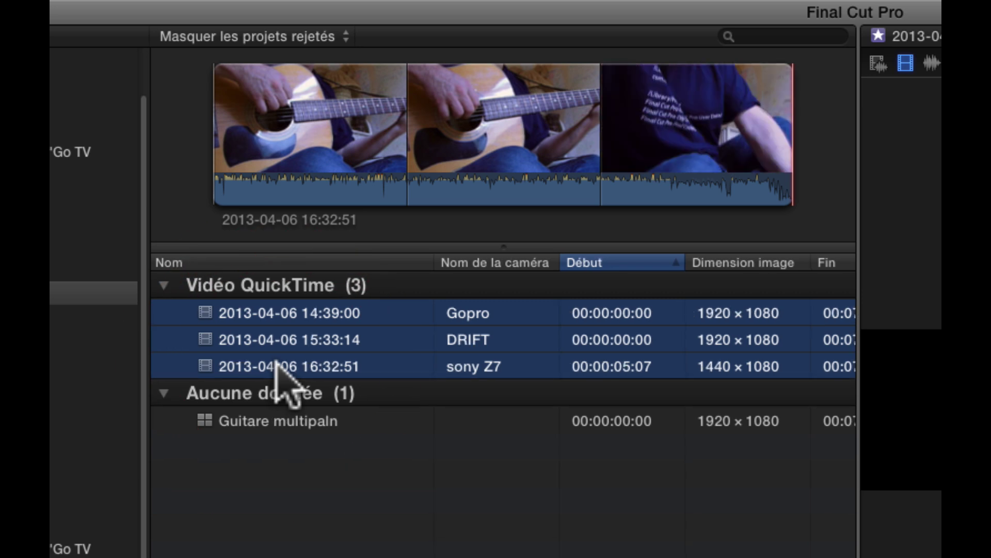
right_click(276, 361)
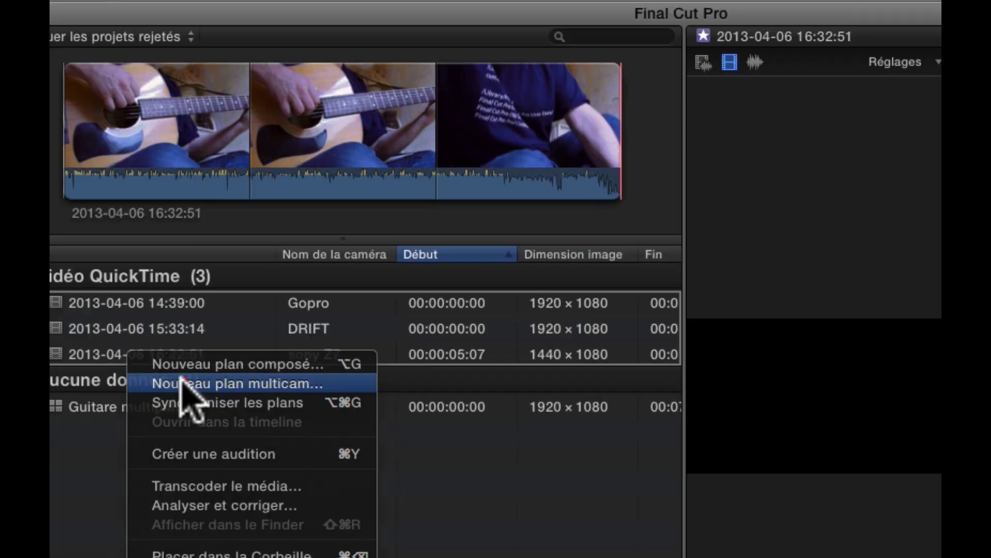
left_click(340, 396)
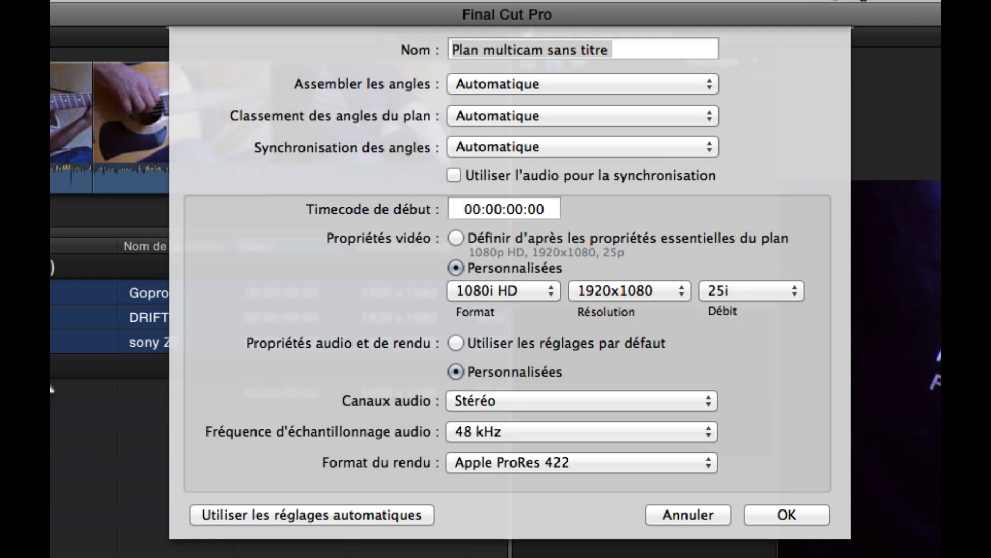
type("TUto")
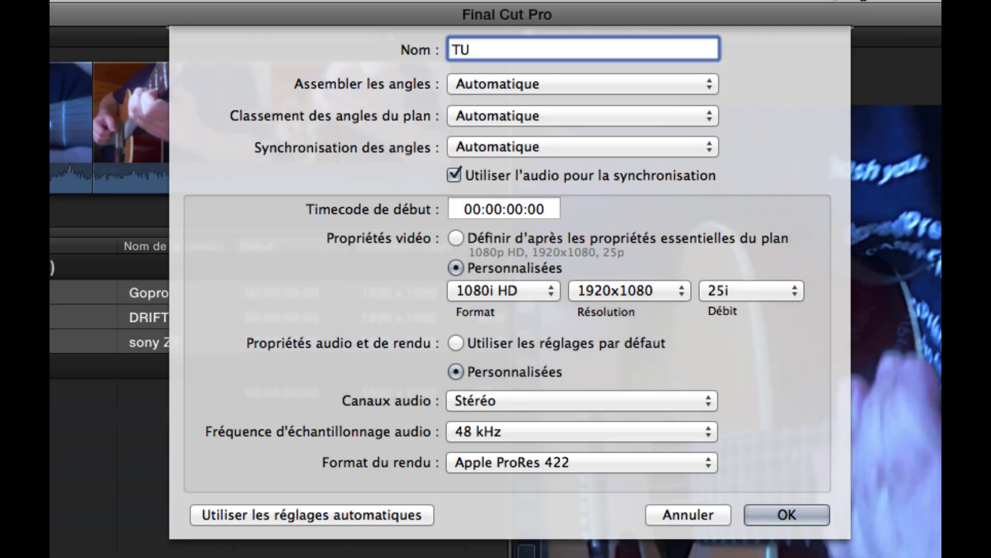
left_click(754, 512)
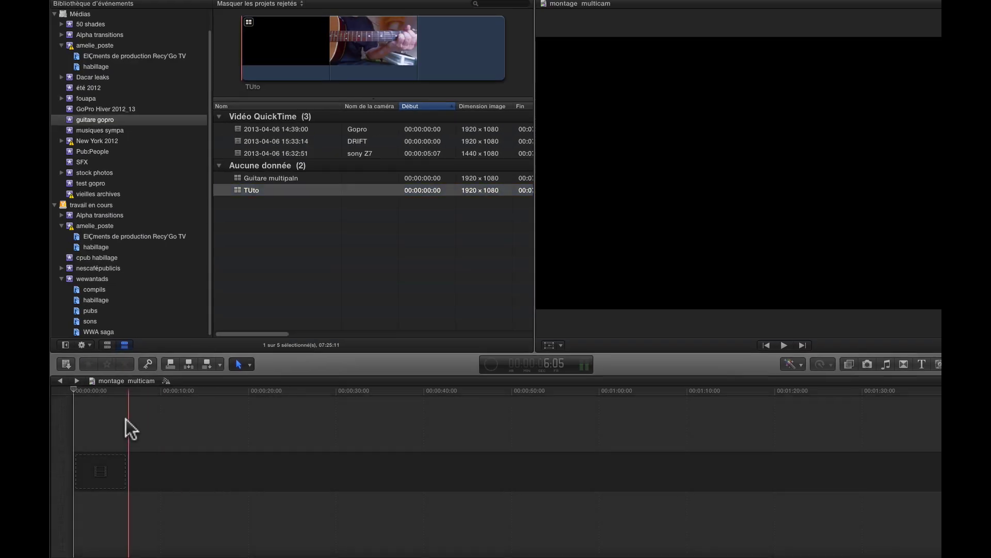
Step: Open the TUto multicam clip's angles in the timeline and display the angle viewer
double_click(239, 190)
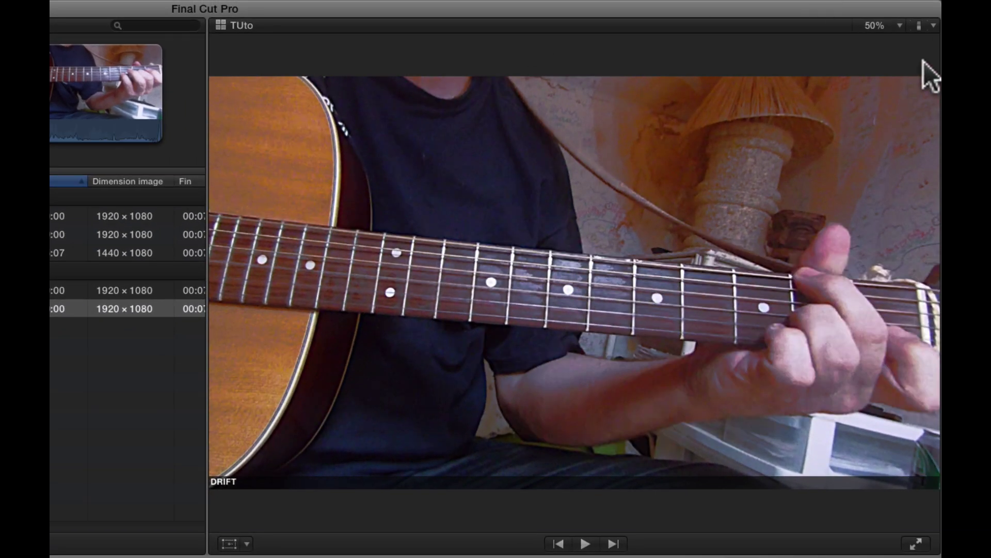
left_click(933, 25)
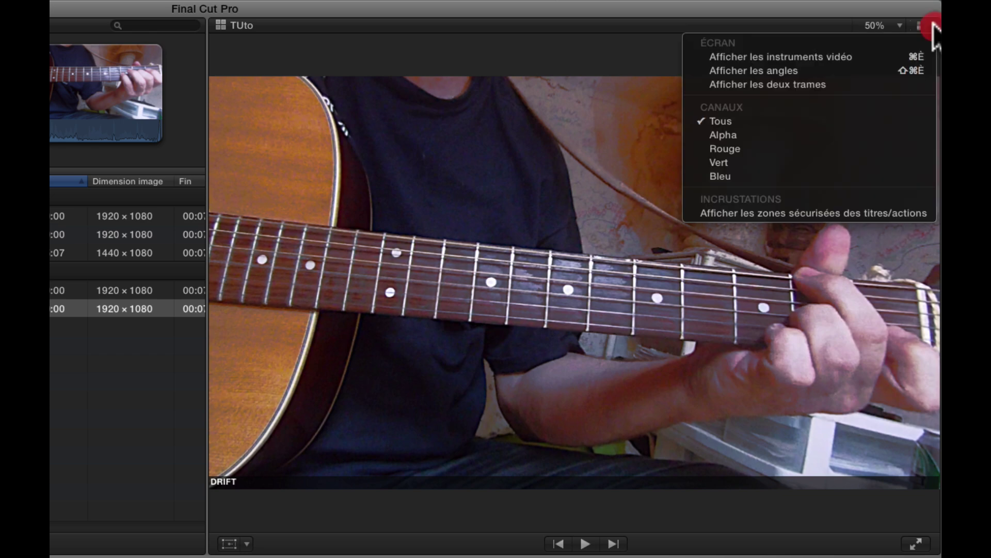
left_click(829, 69)
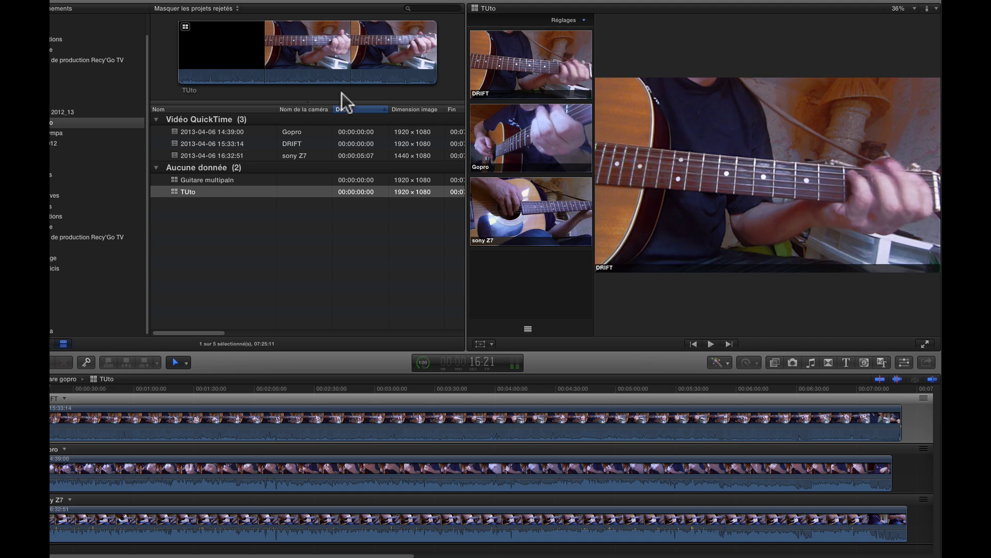
Step: Play the TUto clip and, with audio-only switching, change the sound to Gopro and to sony Z7 while keeping DRIFT's picture
left_click(272, 57)
key("space")
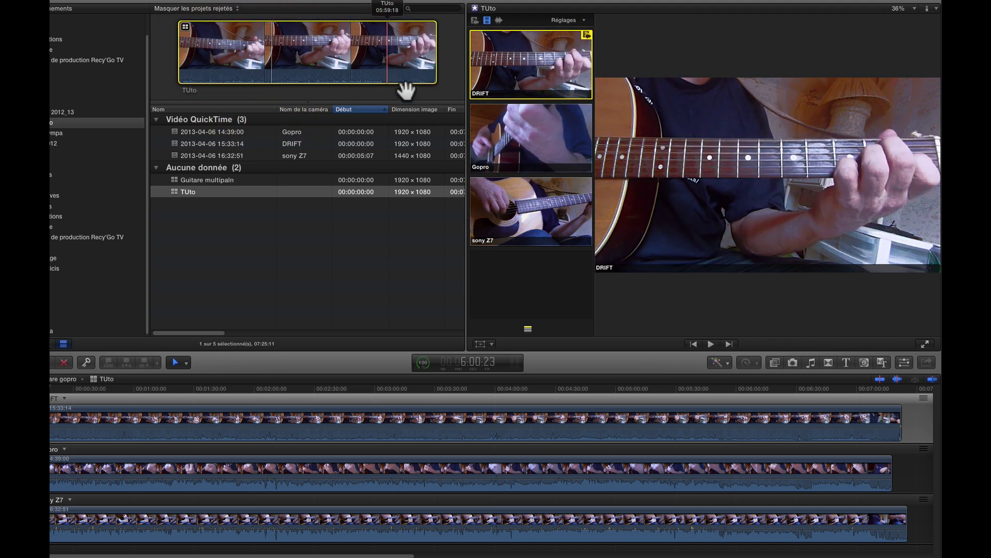
left_click(498, 21)
left_click(513, 147)
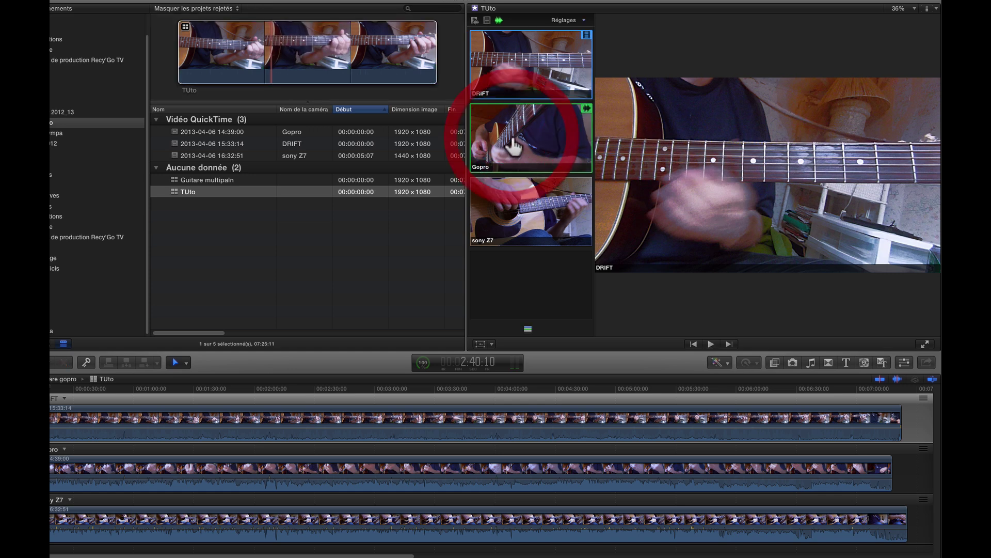
key("space")
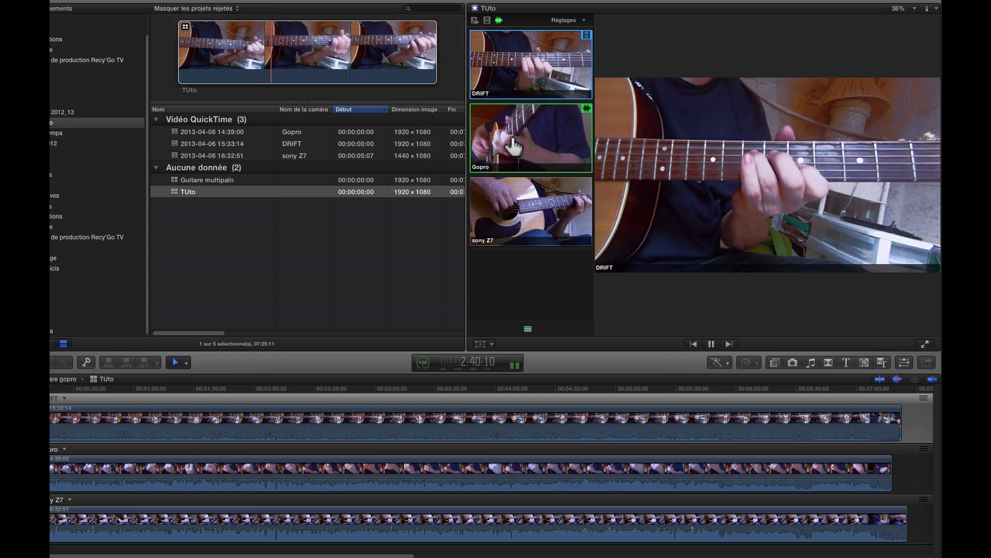
left_click(518, 204)
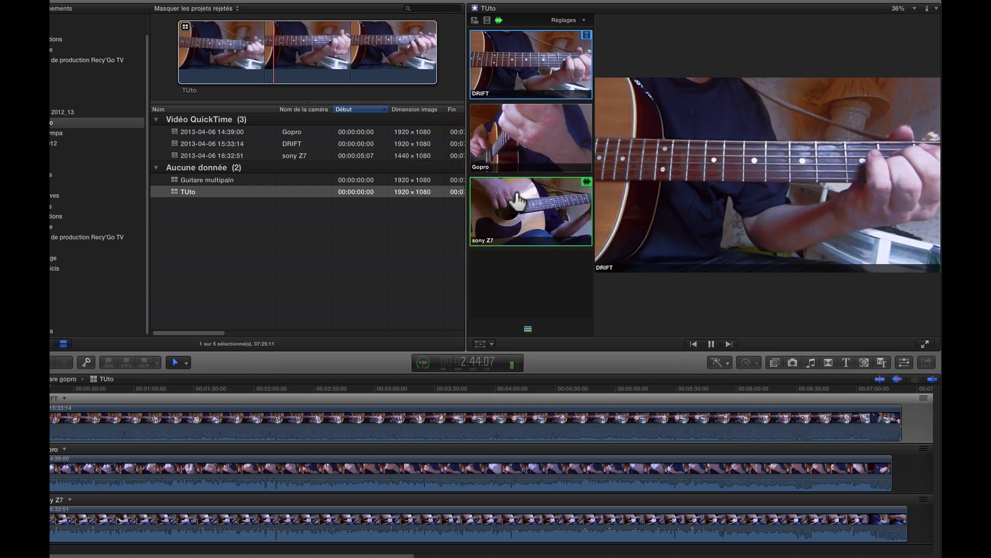
key("space")
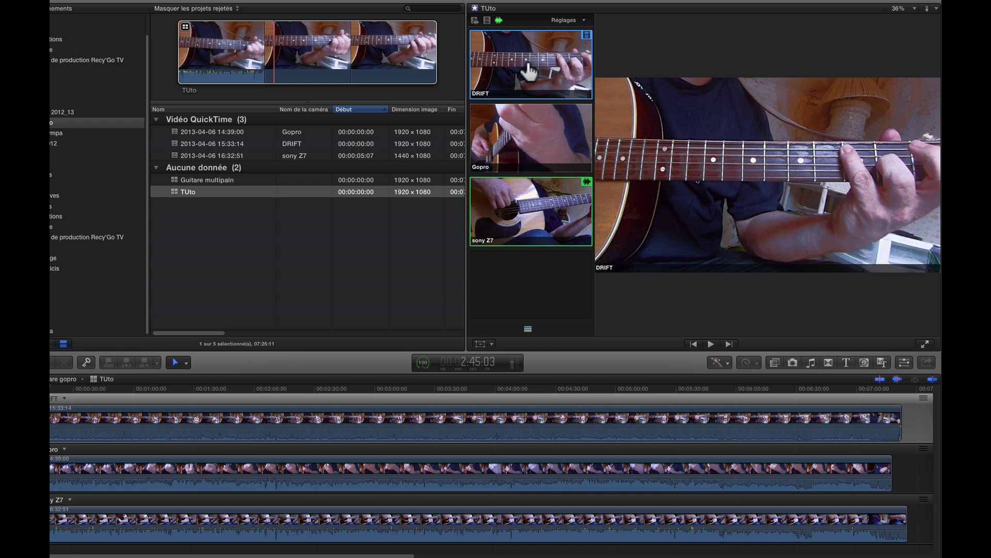
Step: Show the inspector and select the TUto multicam clip in the event browser to display its audio channel configuration
double_click(176, 192)
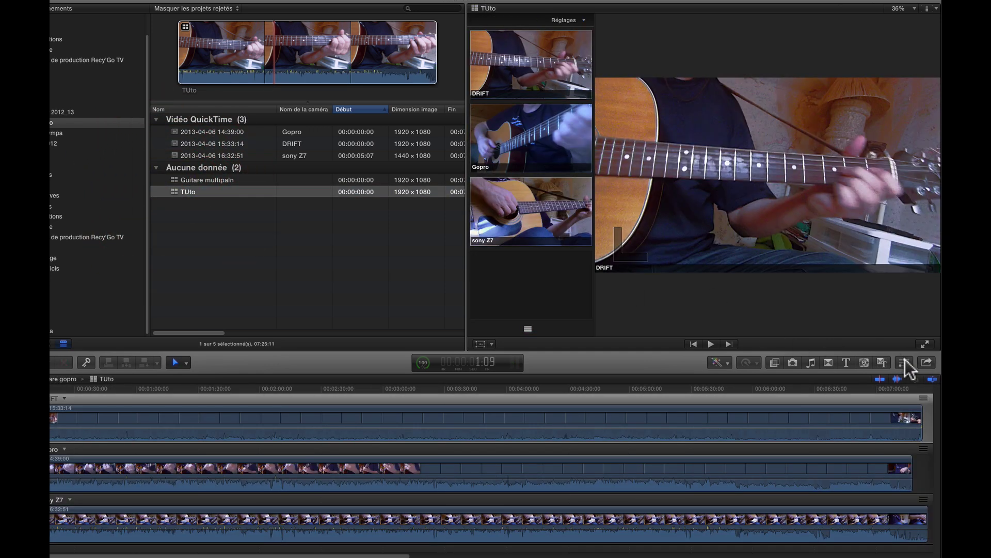
left_click(905, 363)
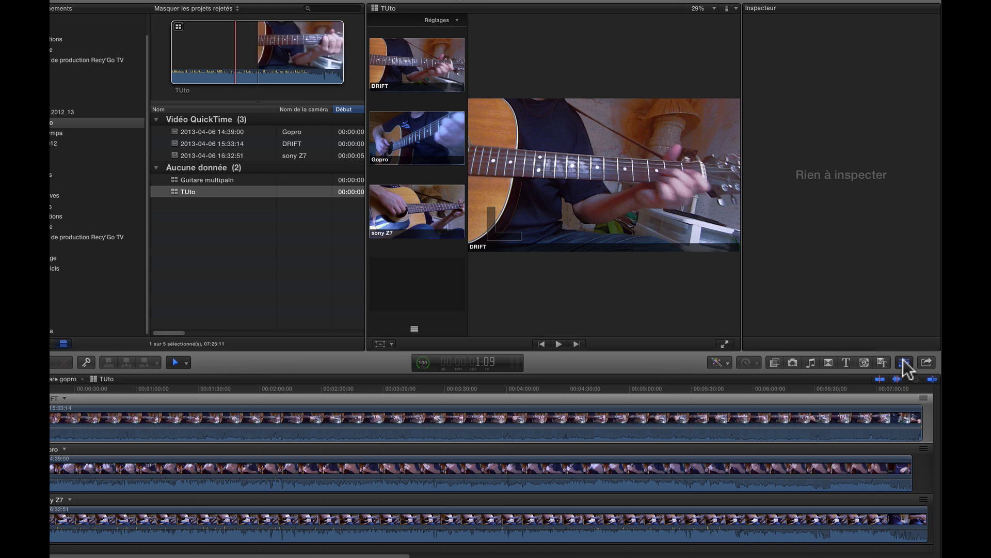
left_click(905, 363)
left_click(904, 362)
left_click(242, 180)
left_click(232, 192)
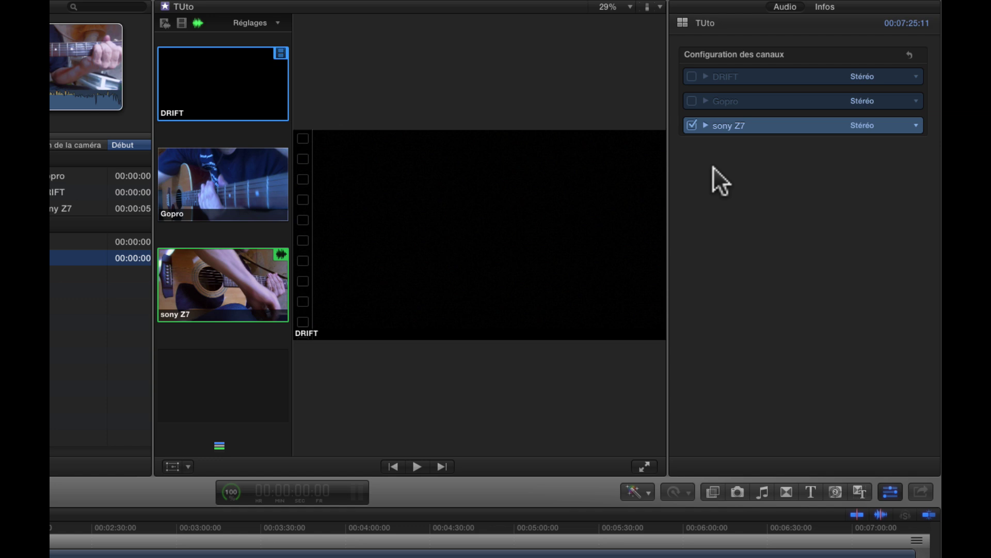
Step: Configure TUto's audio channels with sony Z7 as Mono dual, mono 2 disabled, and Gopro enabled as an additional sound source
left_click(705, 125)
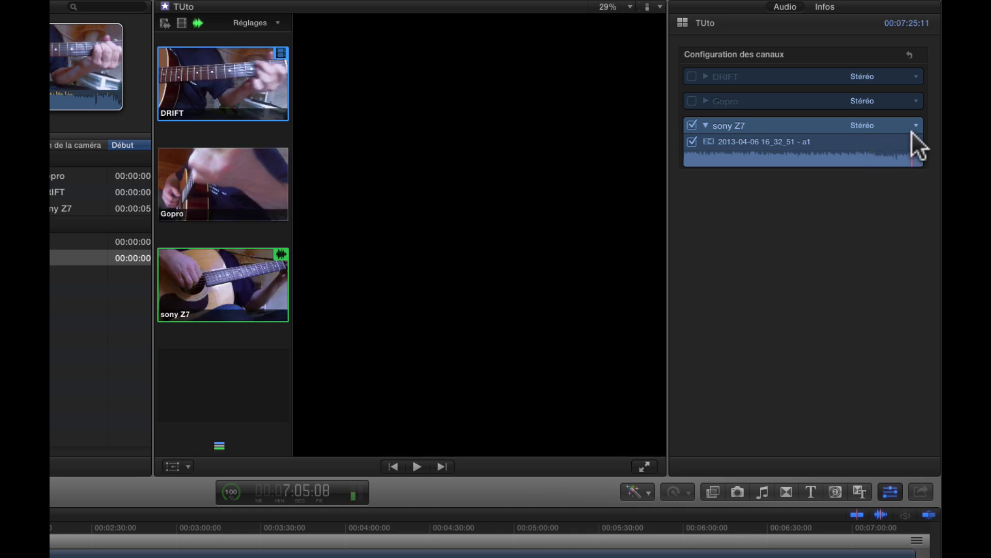
left_click(915, 122)
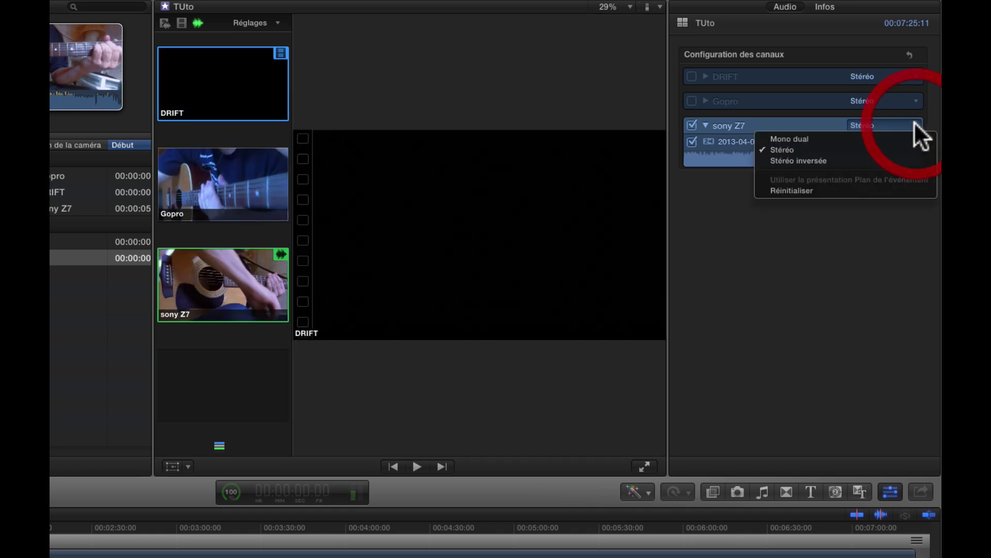
left_click(810, 137)
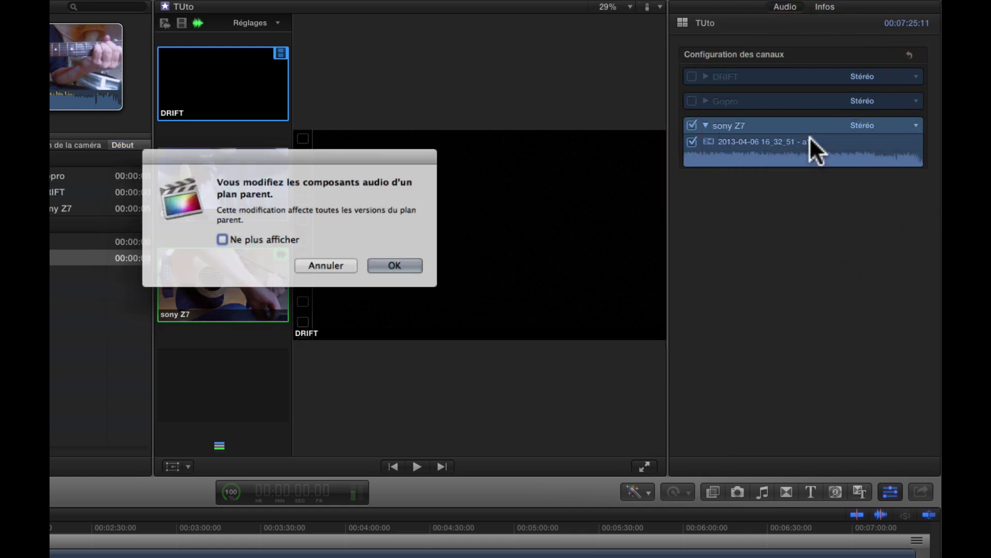
left_click(392, 264)
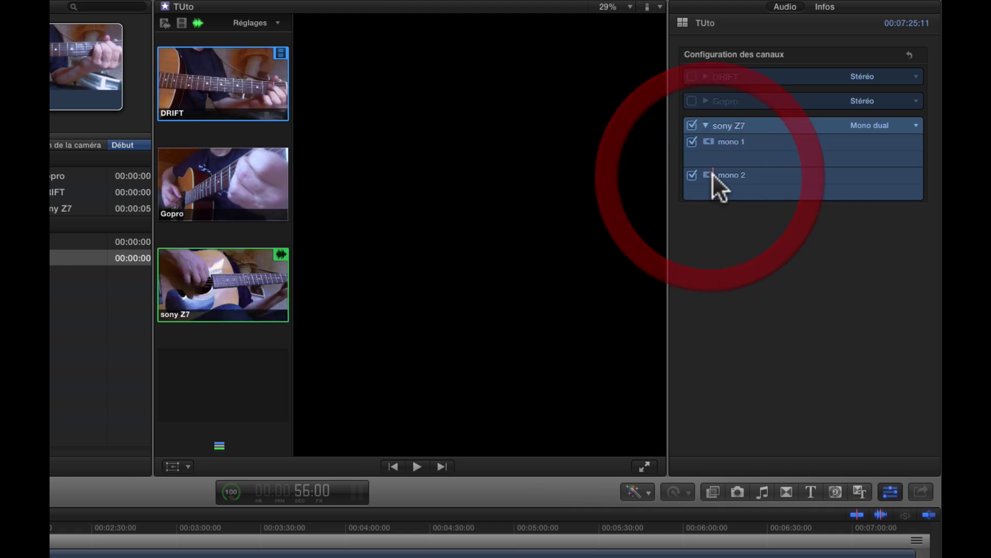
left_click(692, 175)
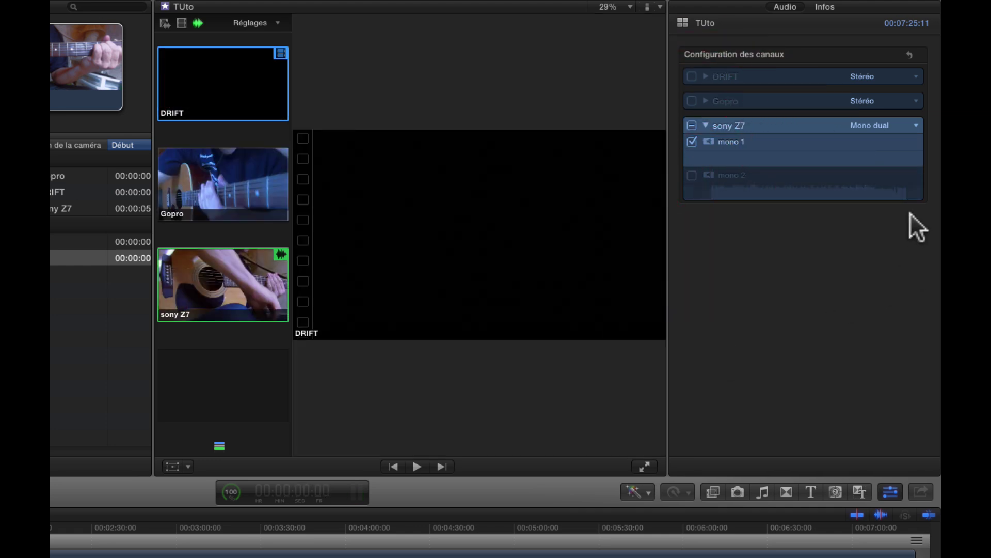
left_click(692, 100)
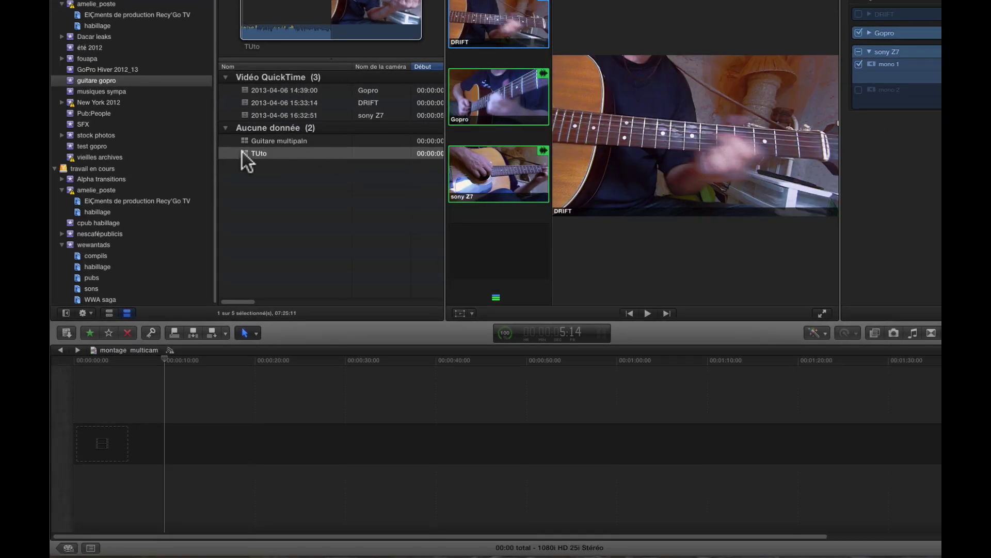
Step: Place the TUto multicam clip at the start of the montage multicam project and expand its audio components
left_click_drag(245, 153, 78, 442)
right_click(204, 430)
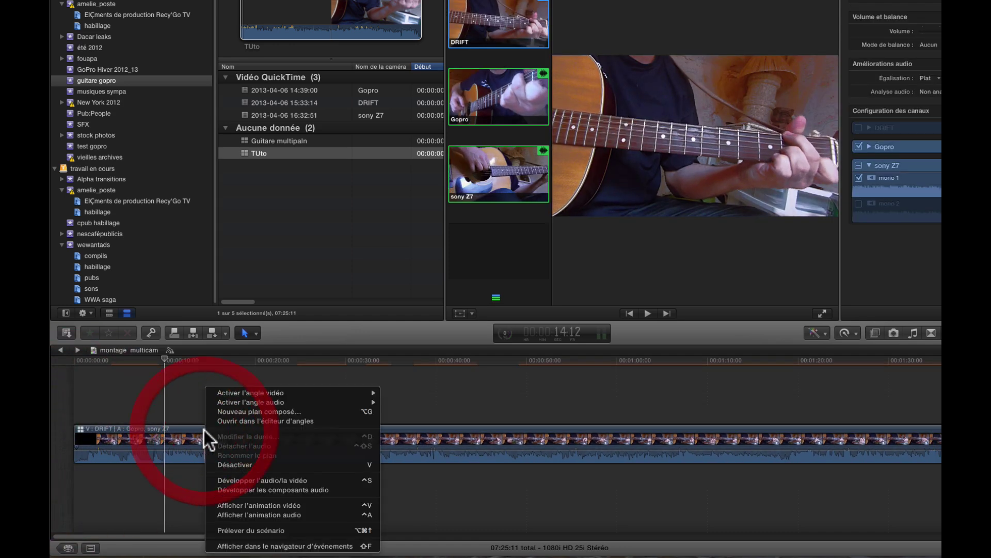
left_click(277, 490)
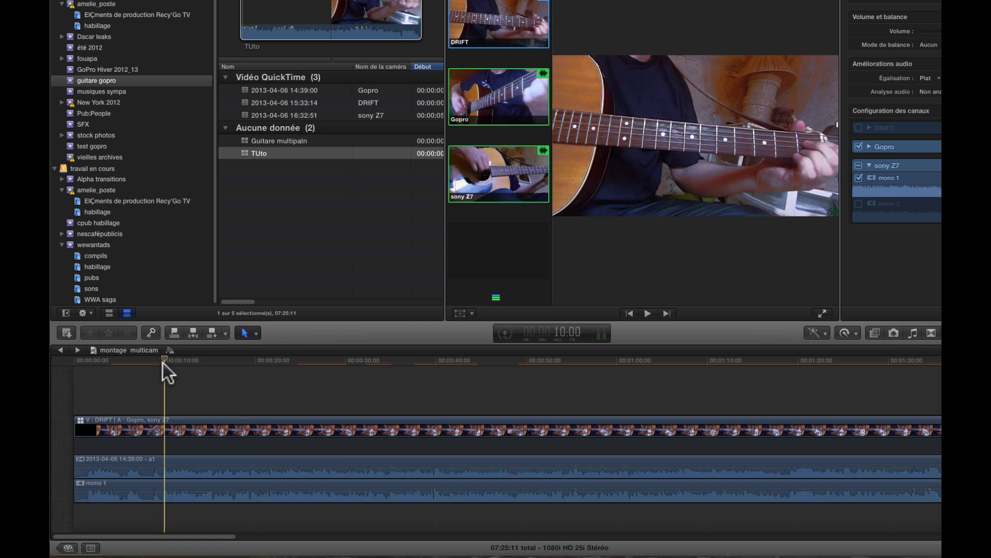
Step: Balance the audio components' volumes during playback, setting the Gopro component to about -15 dB, and collapse the components
key("space")
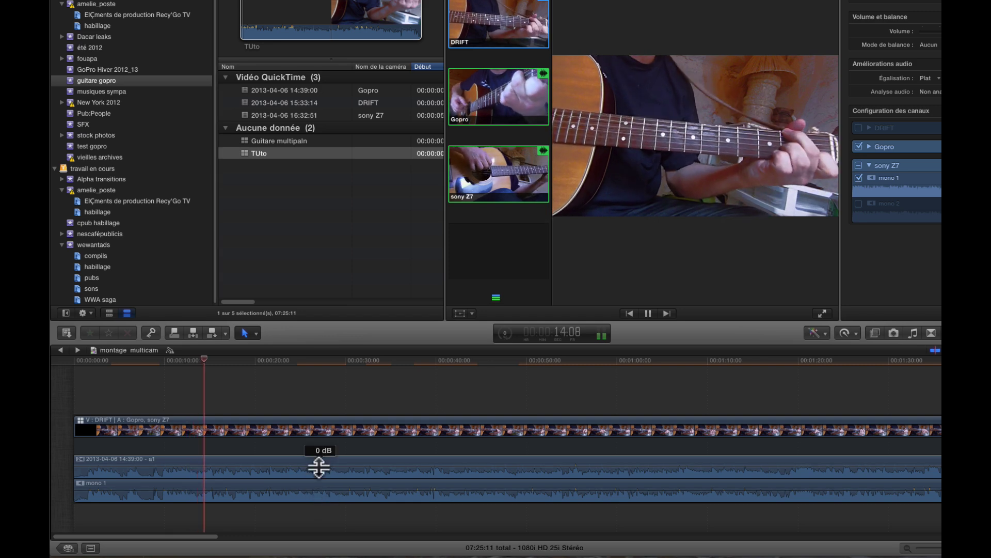
left_click_drag(317, 467, 316, 472)
left_click_drag(318, 490, 324, 469)
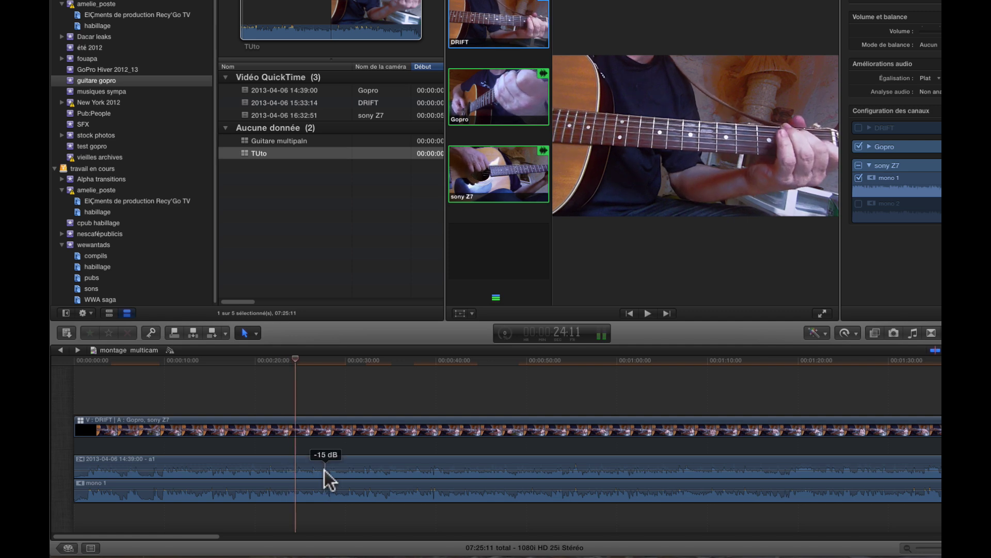
right_click(293, 419)
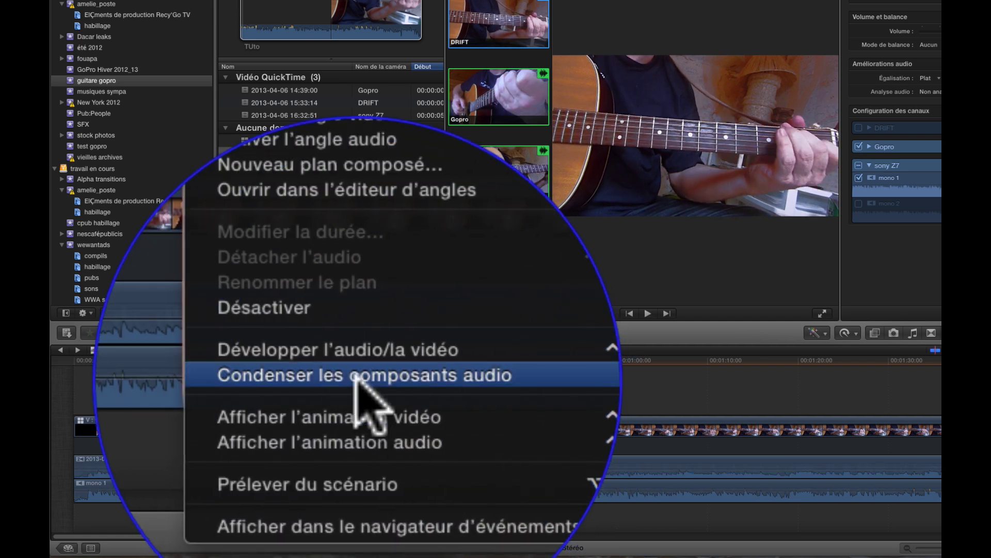
left_click(375, 484)
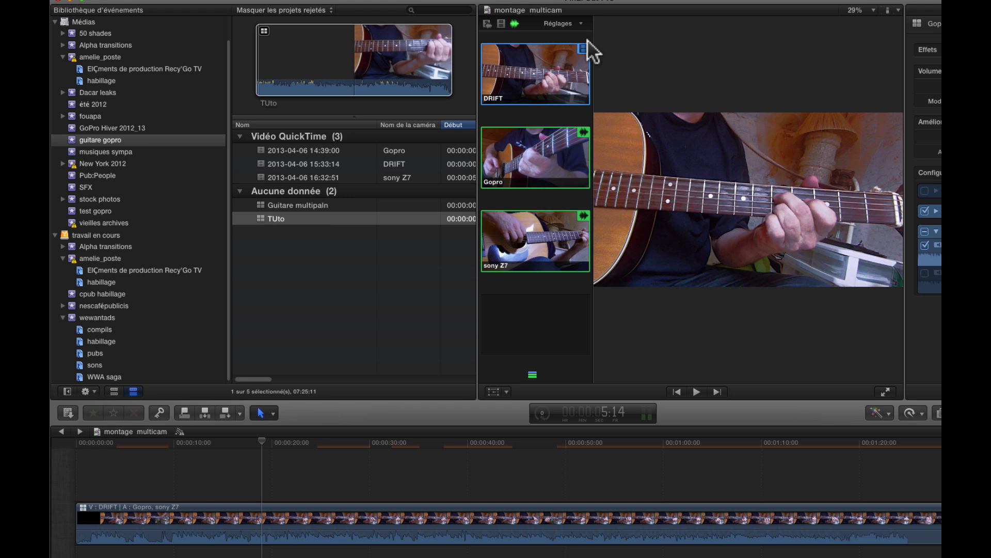
Step: With video-only switching, play from the start and cut live through Gopro, sony Z7 and DRIFT three times in that order, then stop playback
left_click(500, 24)
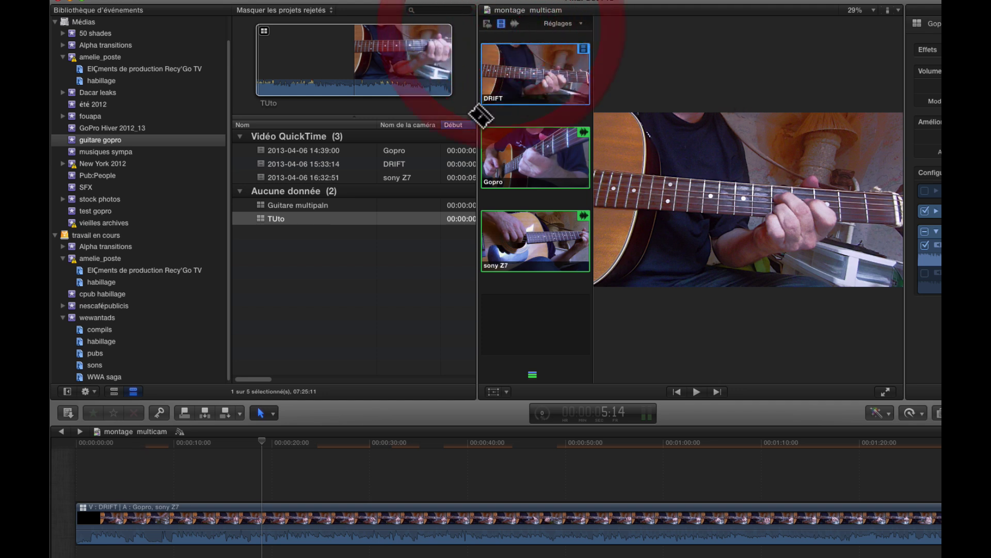
left_click(75, 443)
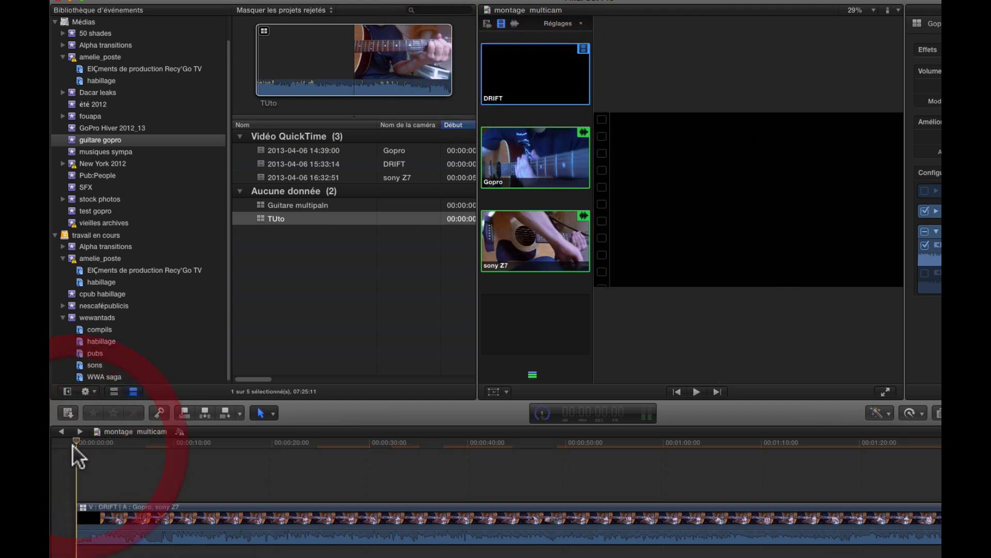
key("space")
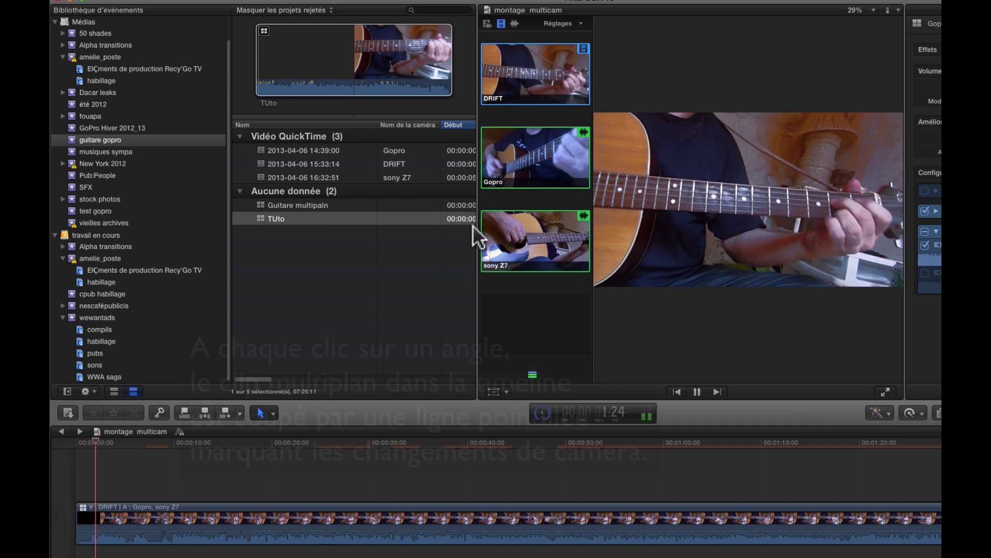
left_click(531, 154)
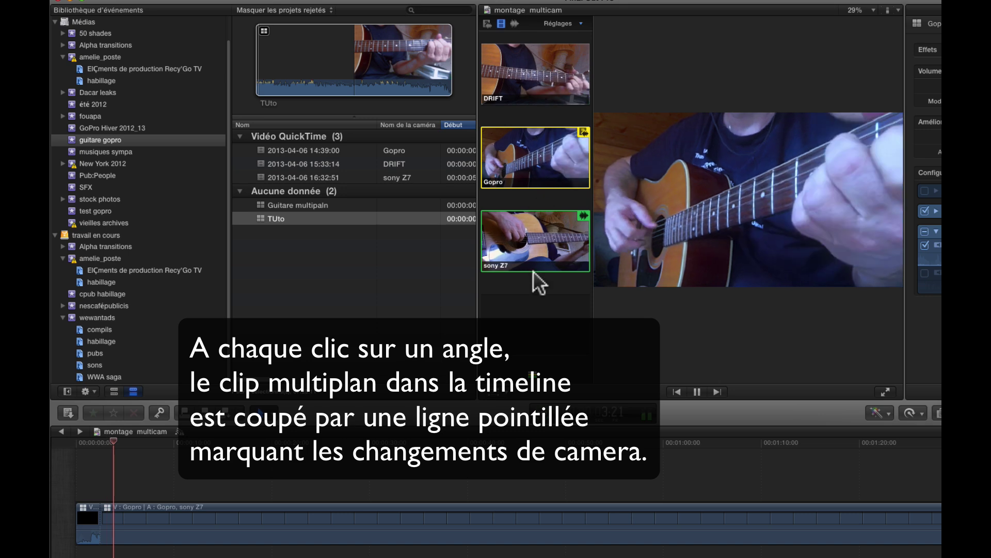
left_click(546, 255)
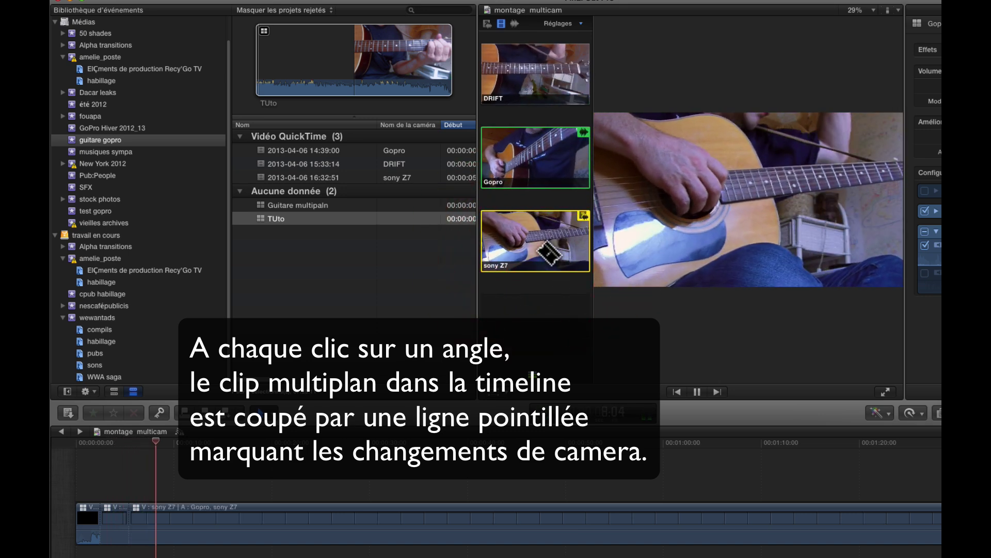
left_click(562, 80)
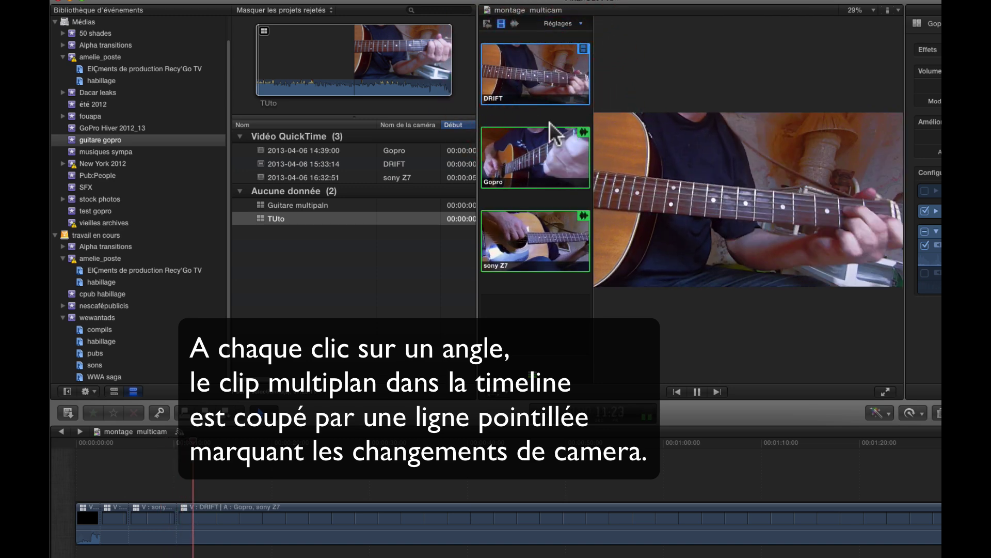
left_click(560, 165)
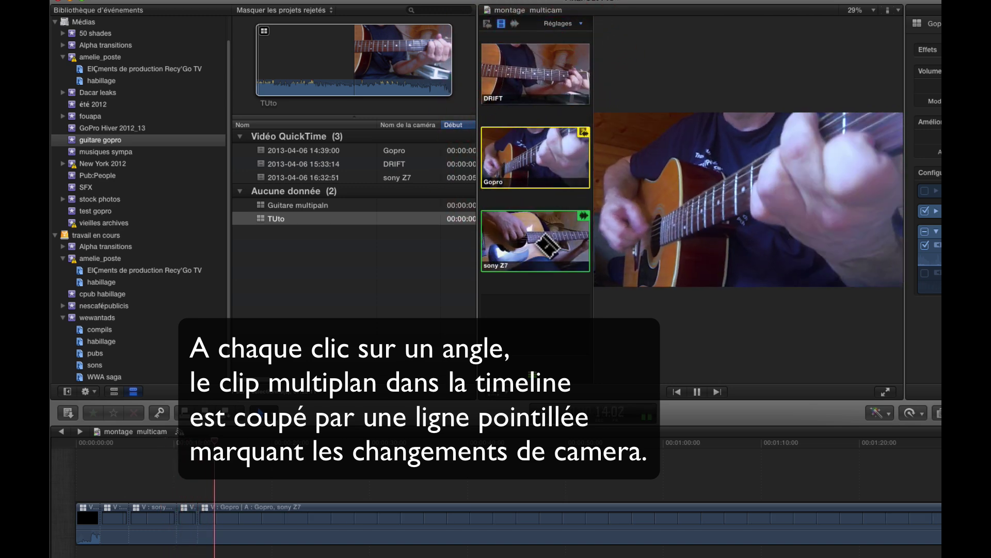
left_click(548, 243)
left_click(568, 73)
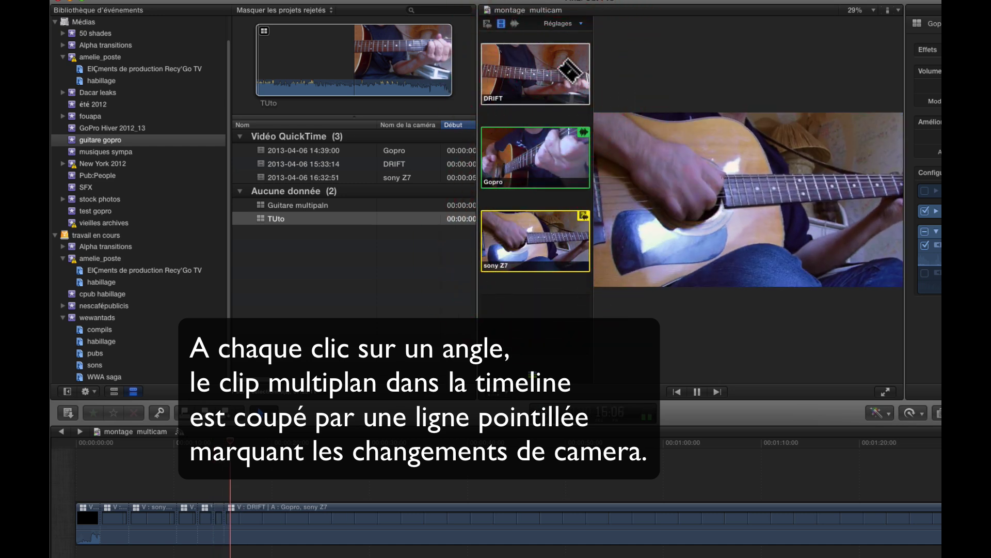
left_click(554, 165)
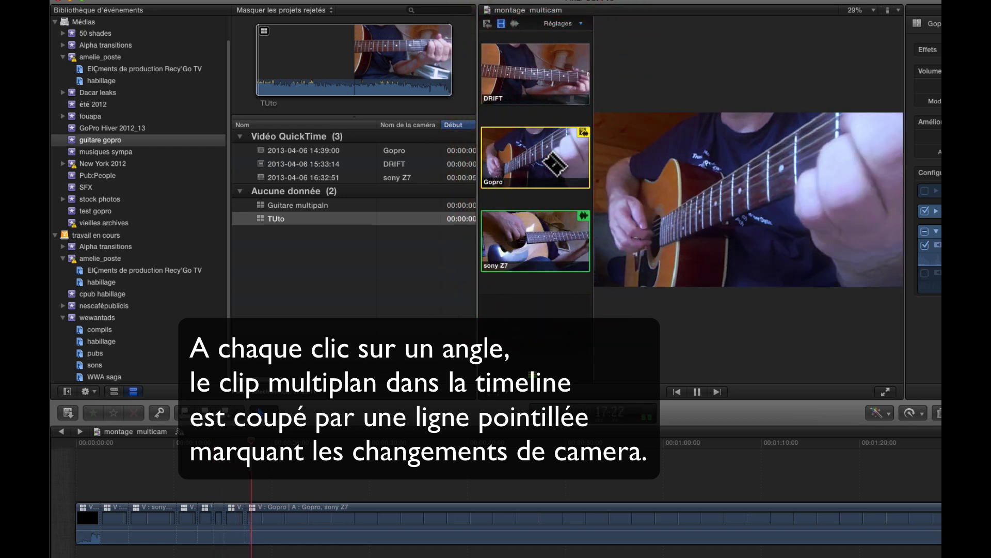
left_click(538, 238)
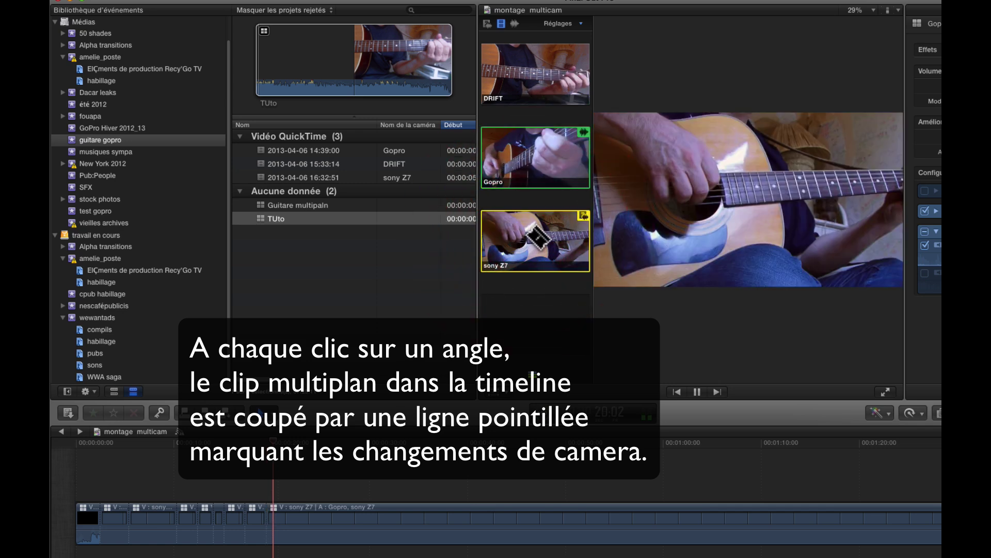
left_click(570, 51)
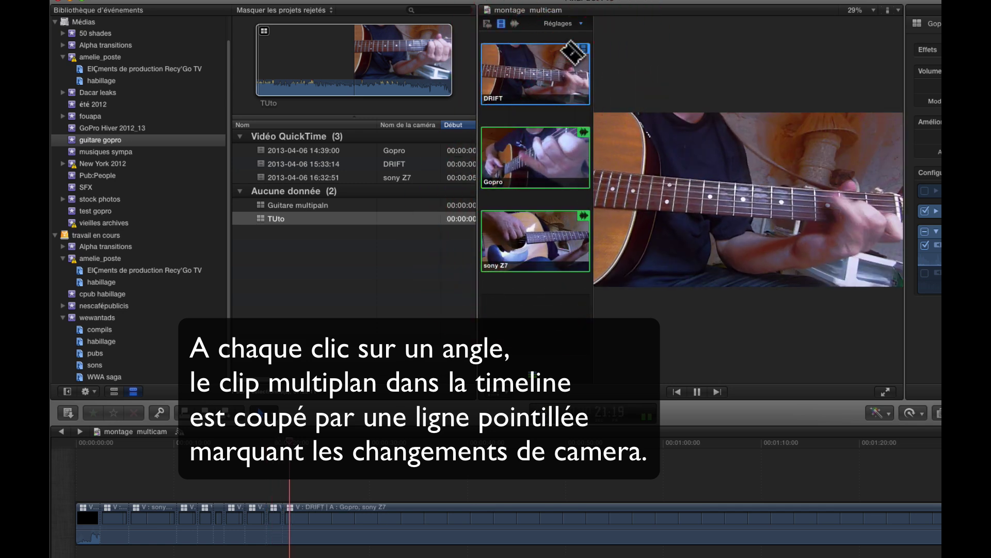
key("space")
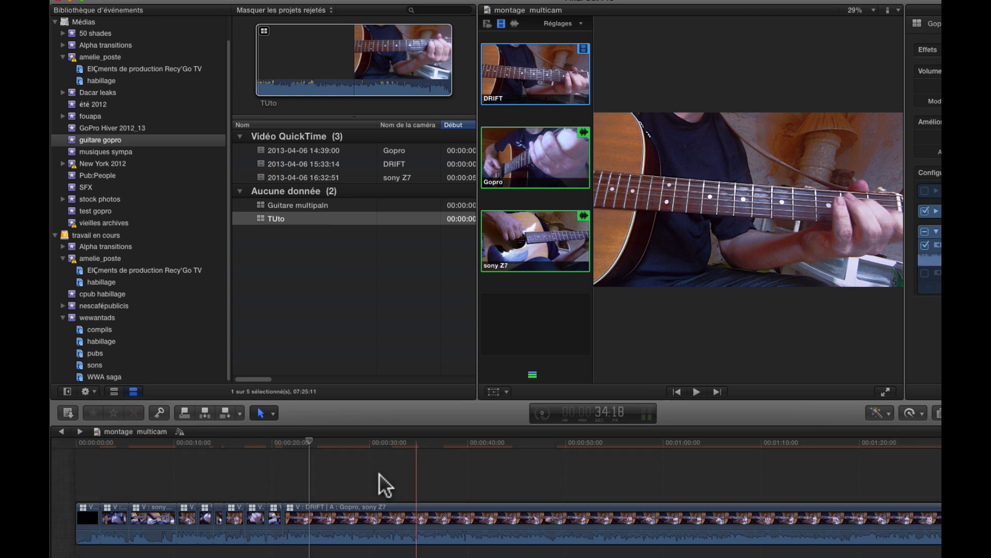
Step: Play from about 22:22 and cut live to DRIFT, Gopro, sony Z7, Gopro and DRIFT using the angle number shortcuts, then stop playback
left_click_drag(308, 439, 299, 442)
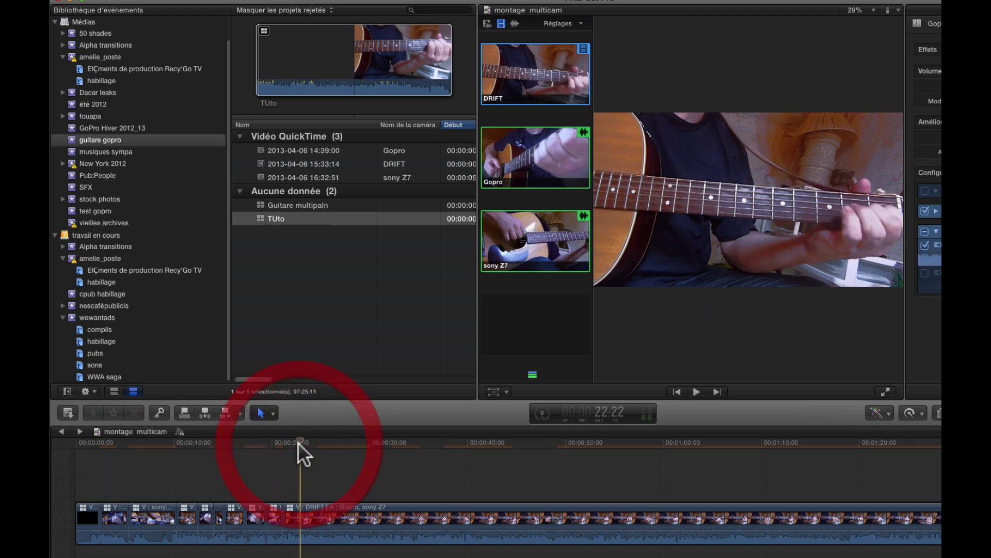
key("space")
key("space")
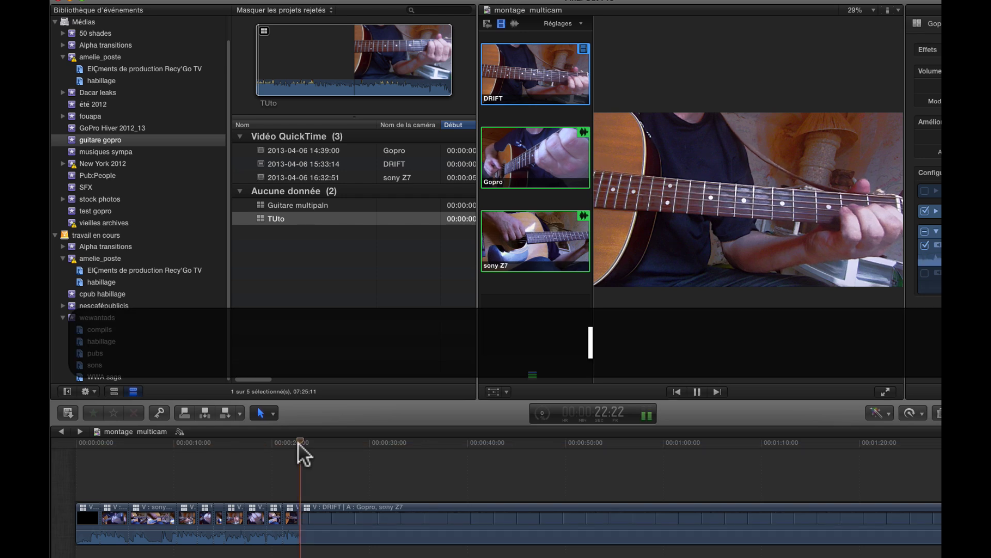
key("2")
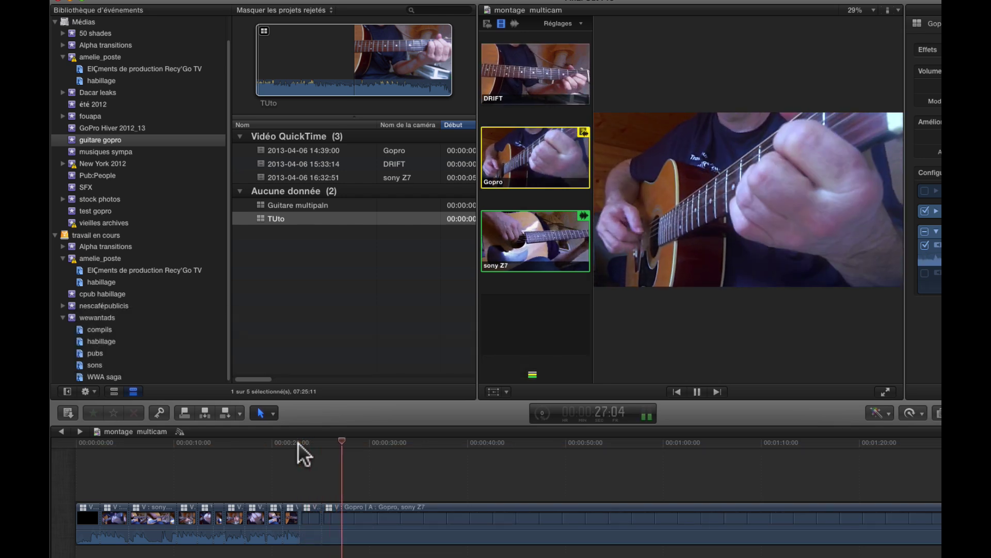
key("3")
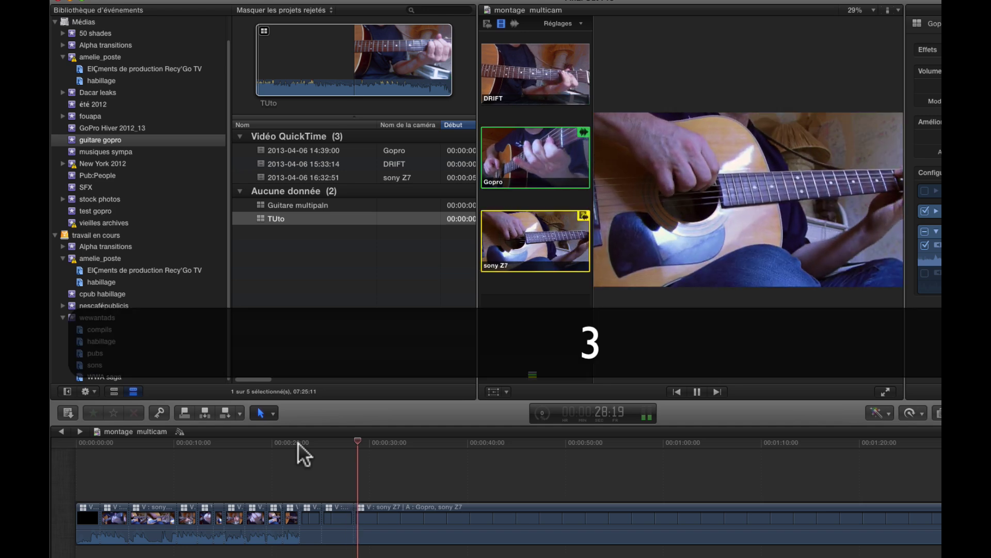
key("2")
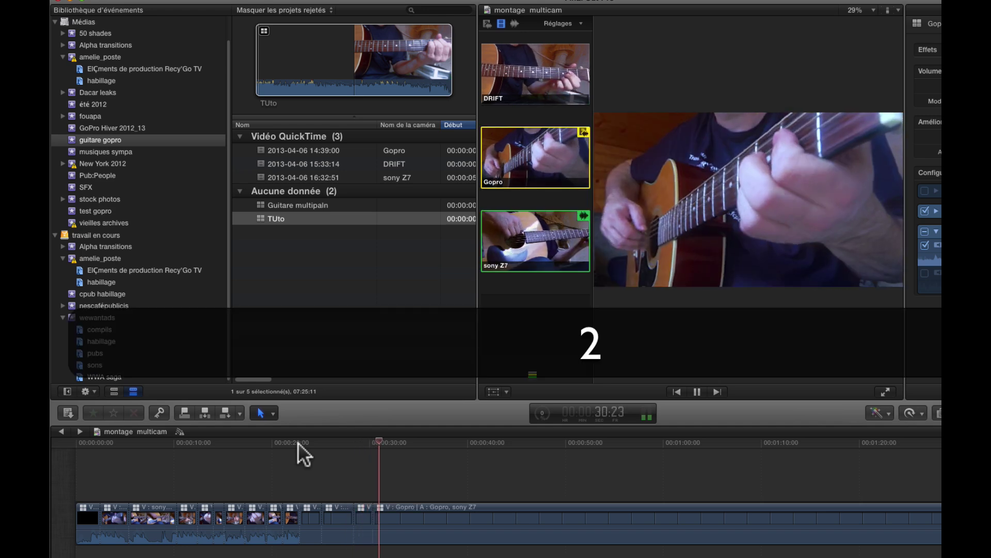
key("1")
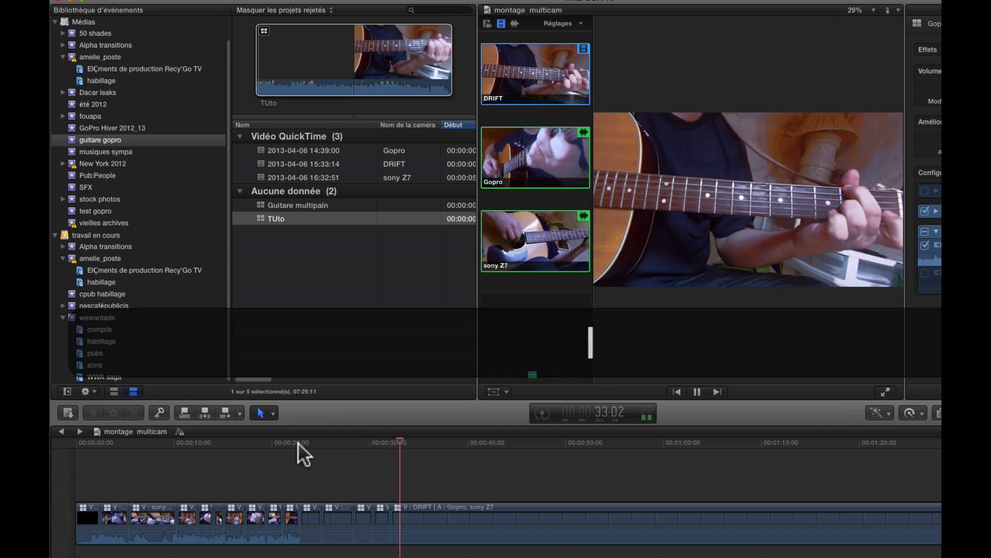
key("space")
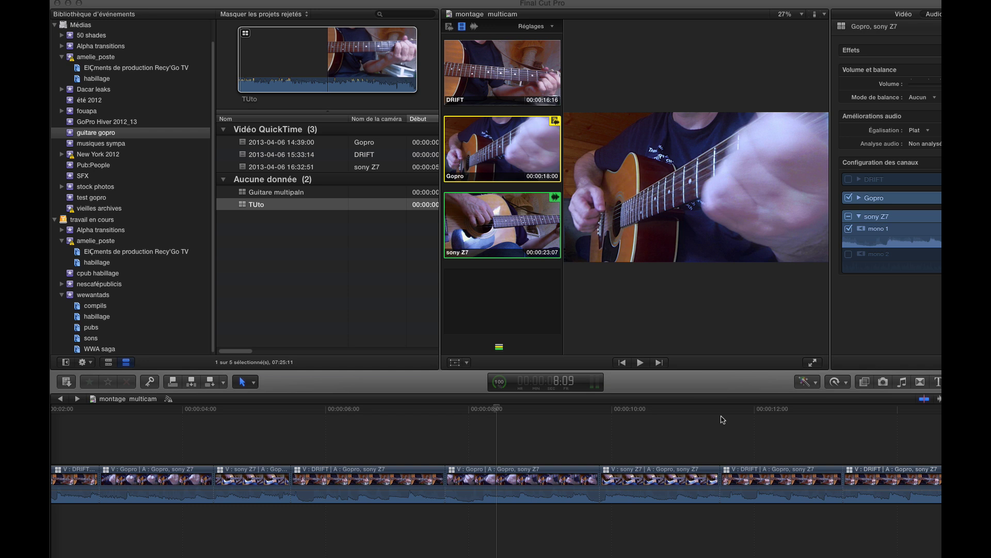
Step: Replace the DRIFT angle of the second segment, starting at about 17 frames, with the sony Z7 angle
scroll(723, 419, "left", 5)
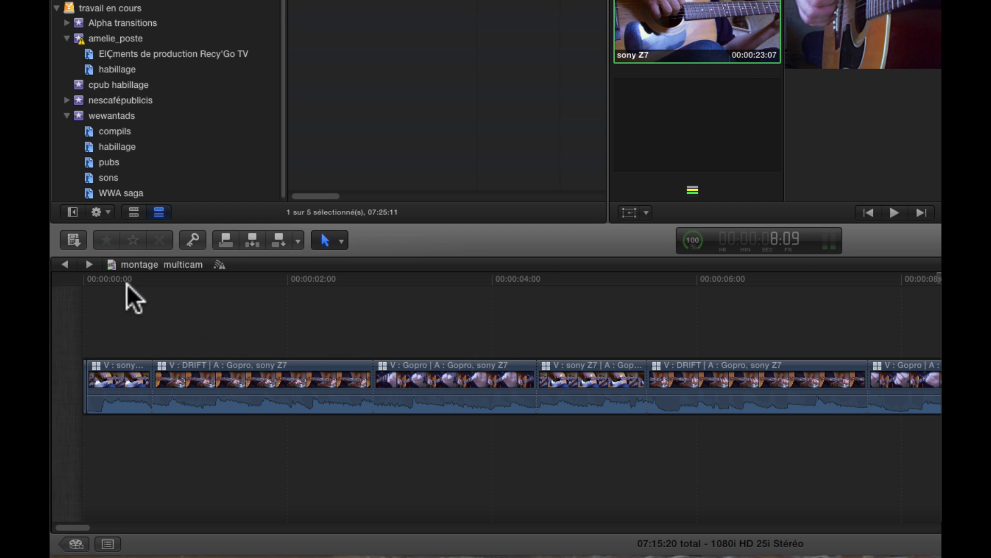
left_click(151, 283)
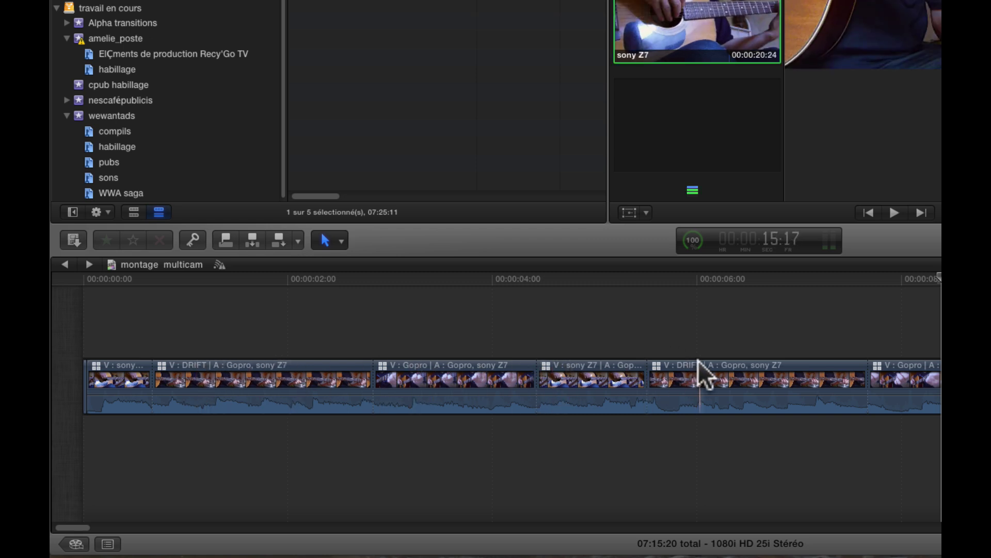
left_click(386, 285)
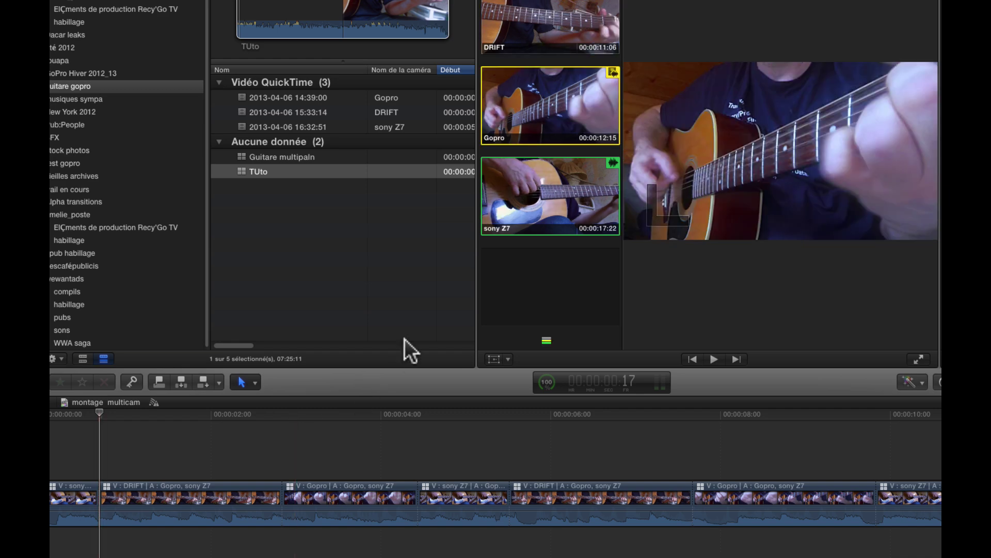
left_click(567, 206)
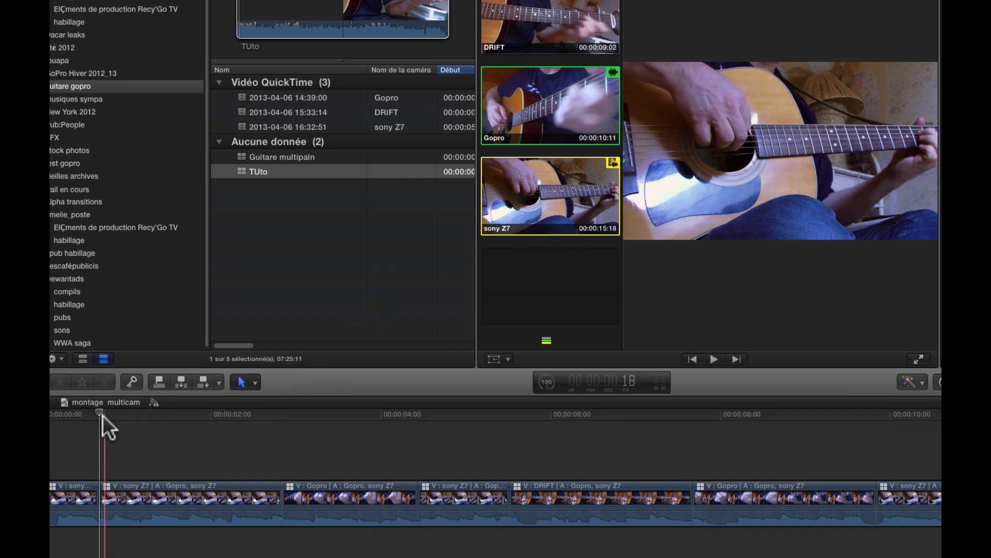
Step: Cut the second segment to DRIFT at about 1:17, and cut the DRIFT segment around 6 seconds to sony Z7
left_click_drag(104, 415, 829, 420)
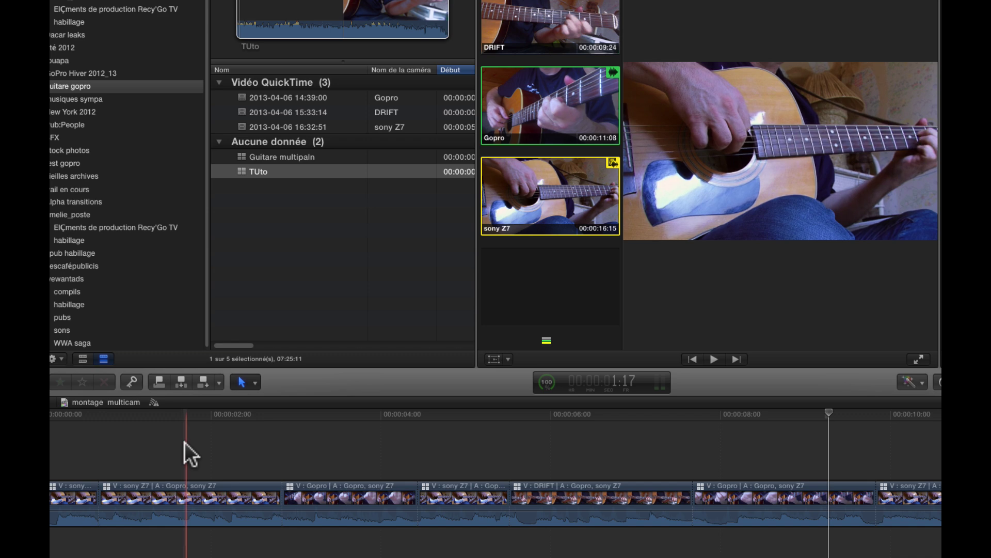
key("1")
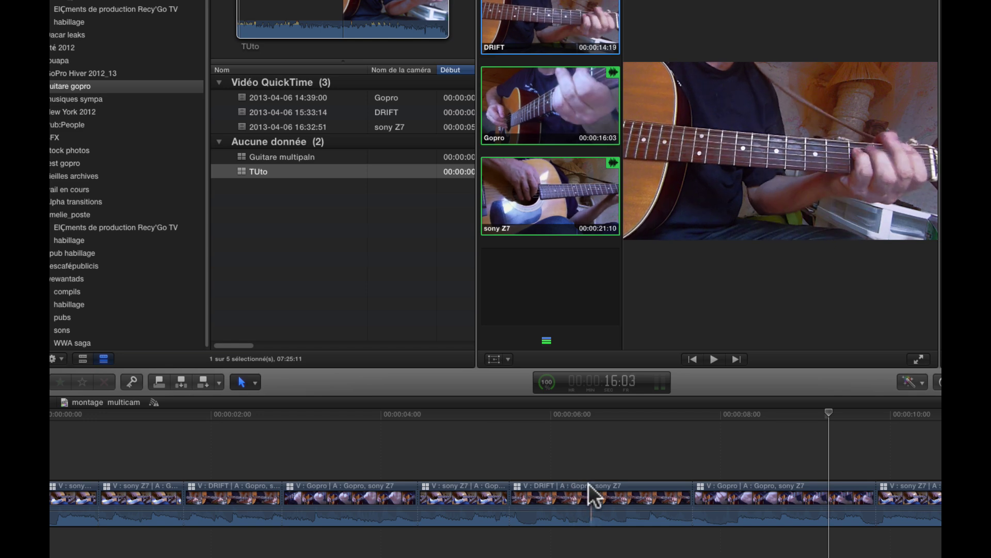
key("3")
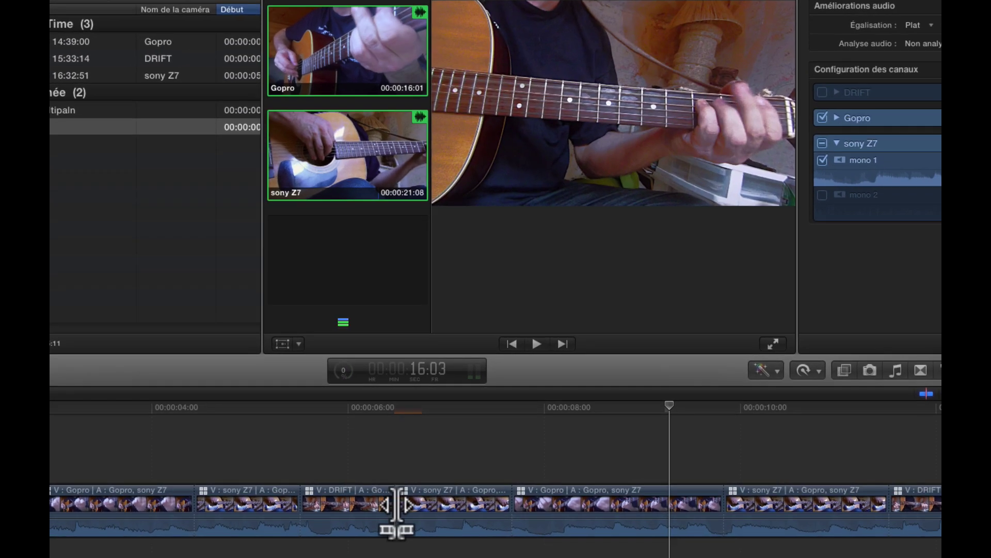
Step: Roll the new DRIFT–sony Z7 cut slightly later, and adjust the following Gopro–sony Z7 cut
left_click_drag(593, 504, 598, 501)
mouse_move(404, 503)
left_mouse_down()
mouse_move(384, 506)
mouse_move(416, 503)
left_mouse_up()
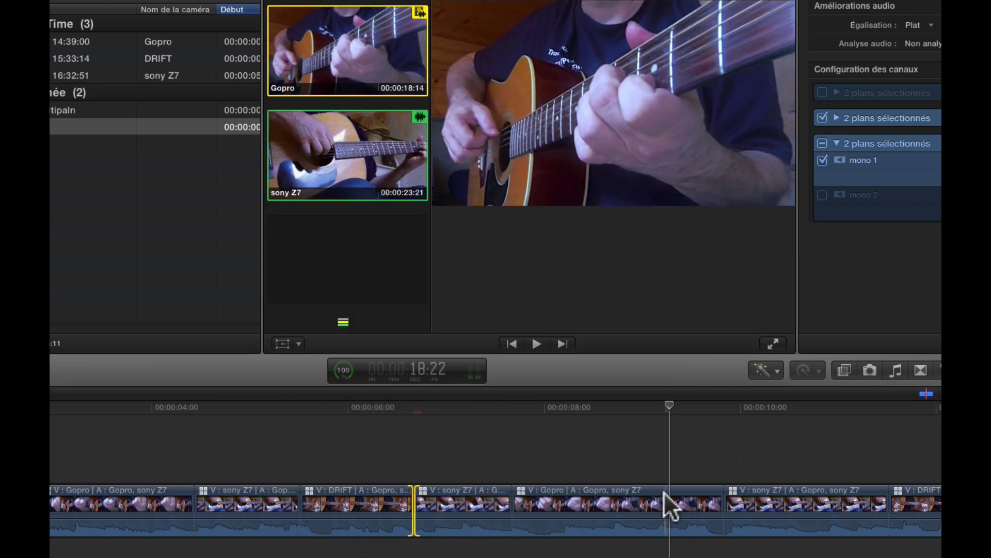
mouse_move(723, 499)
left_mouse_down()
mouse_move(713, 500)
mouse_move(727, 499)
left_mouse_up()
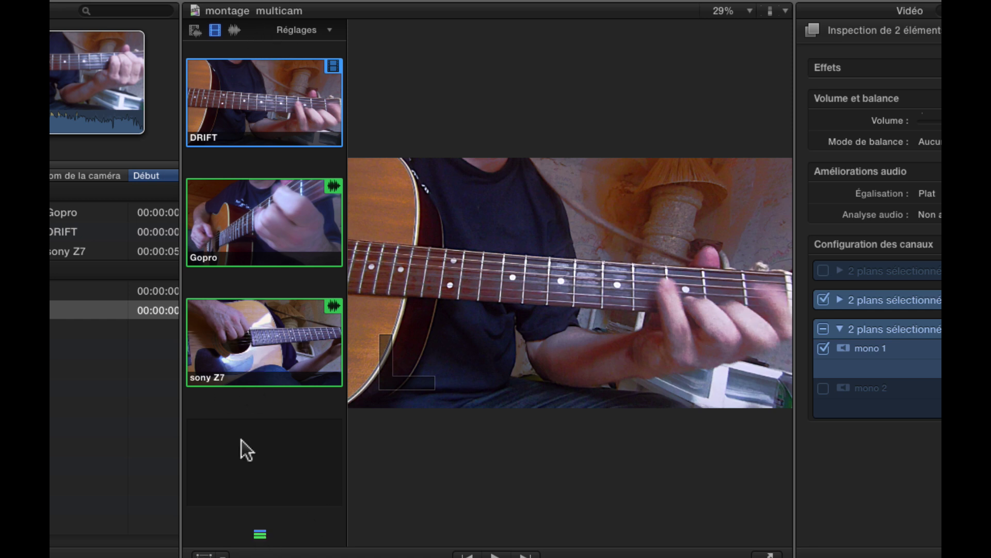
Step: Try the 16-angle layout in the angle viewer, widen the viewer slightly and return to the 4-angle layout
left_click(330, 30)
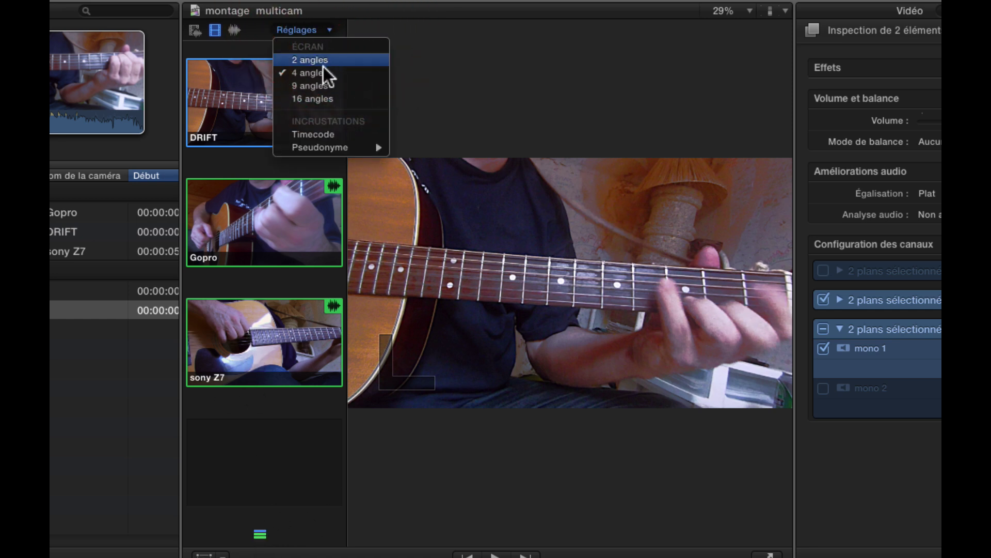
left_click(305, 97)
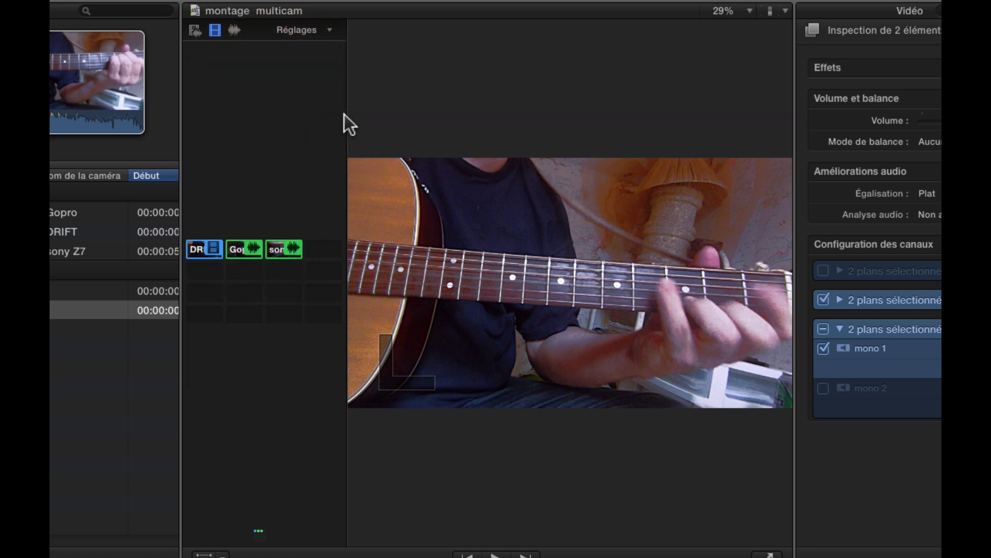
left_click_drag(346, 111, 378, 136)
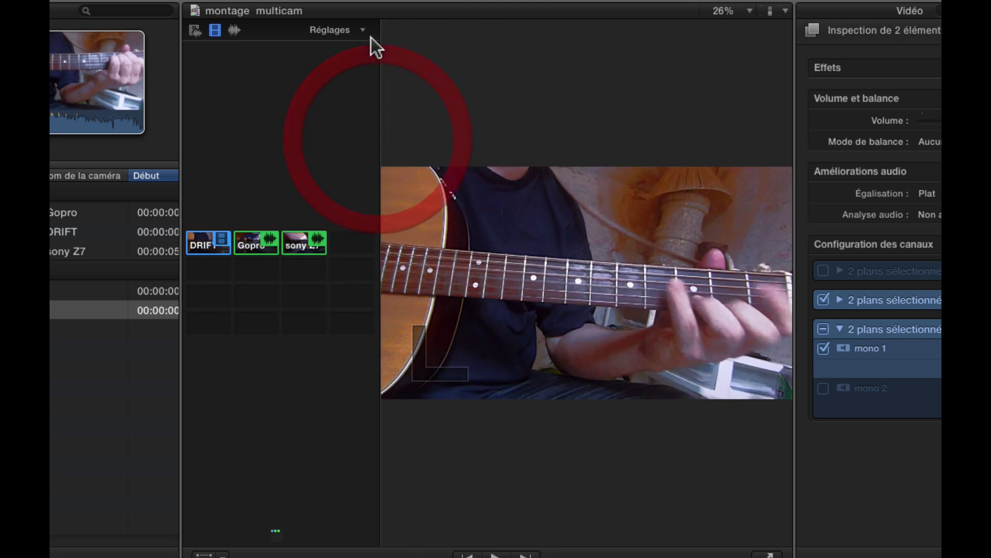
left_click(364, 28)
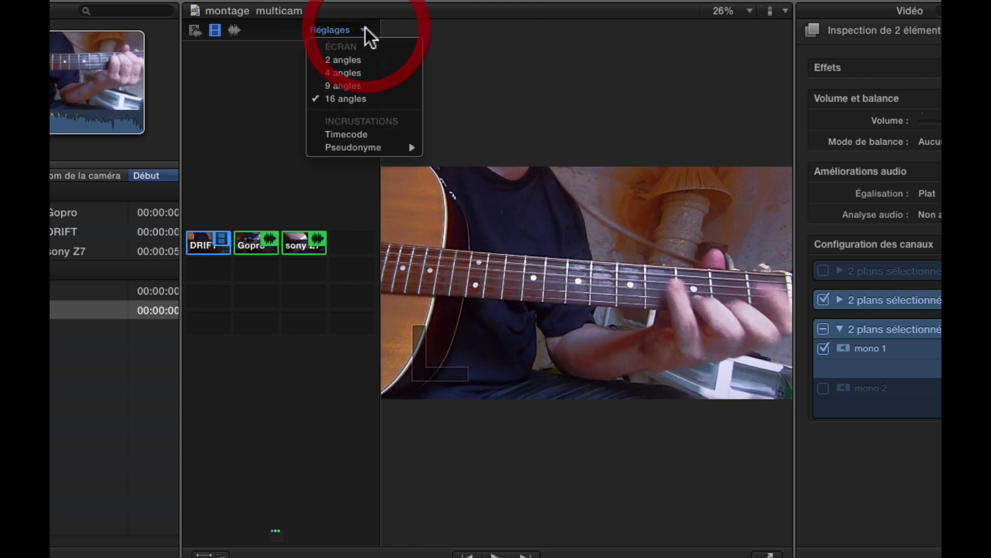
left_click(351, 71)
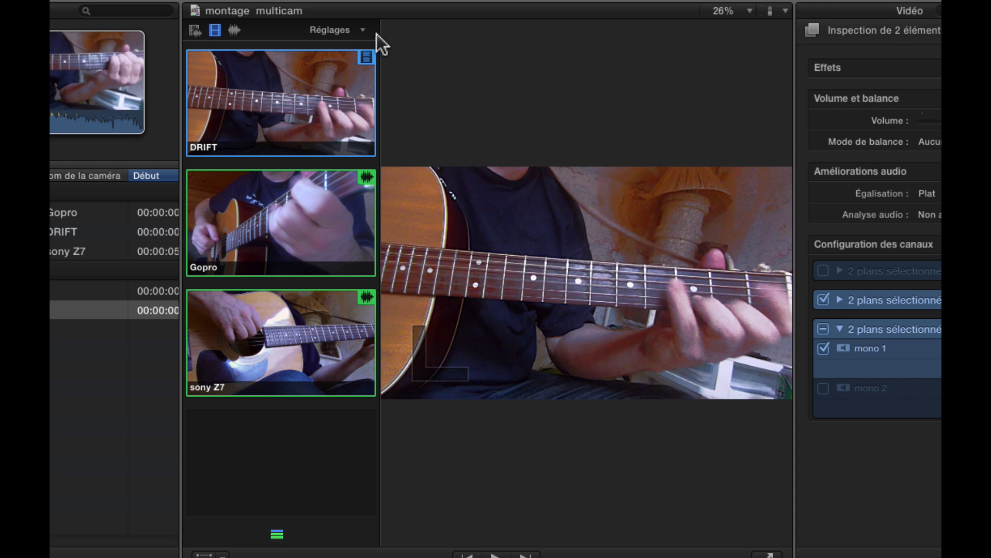
mouse_move(380, 36)
left_mouse_down()
mouse_move(363, 38)
mouse_move(374, 37)
left_mouse_up()
Step: Turn on the timecode overlay for the camera angles in the angle viewer
left_click(357, 30)
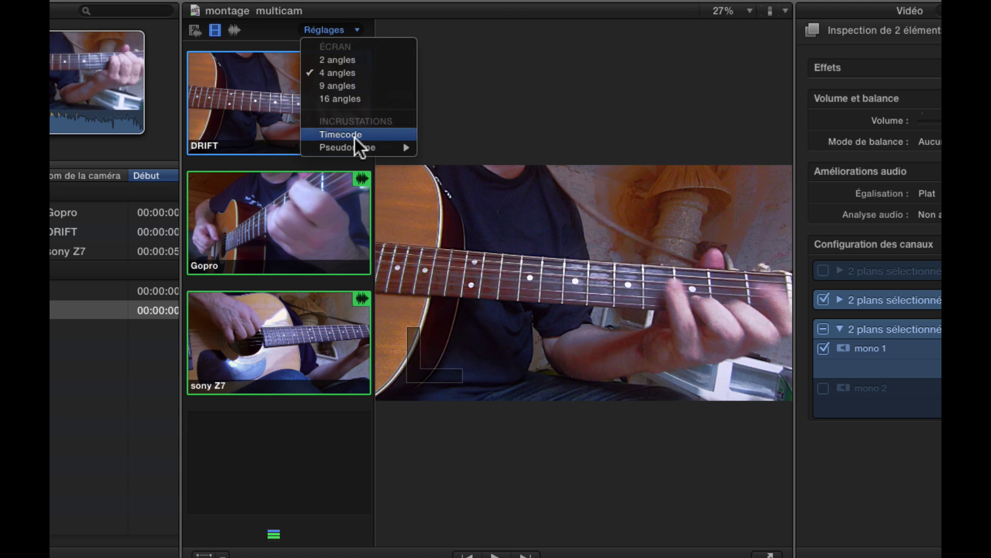
mouse_move(352, 149)
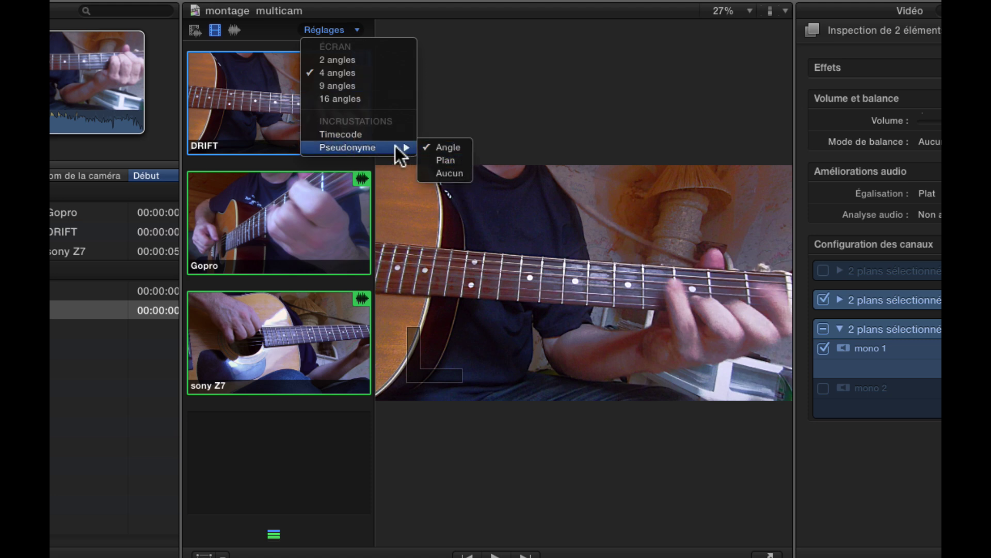
left_click(367, 134)
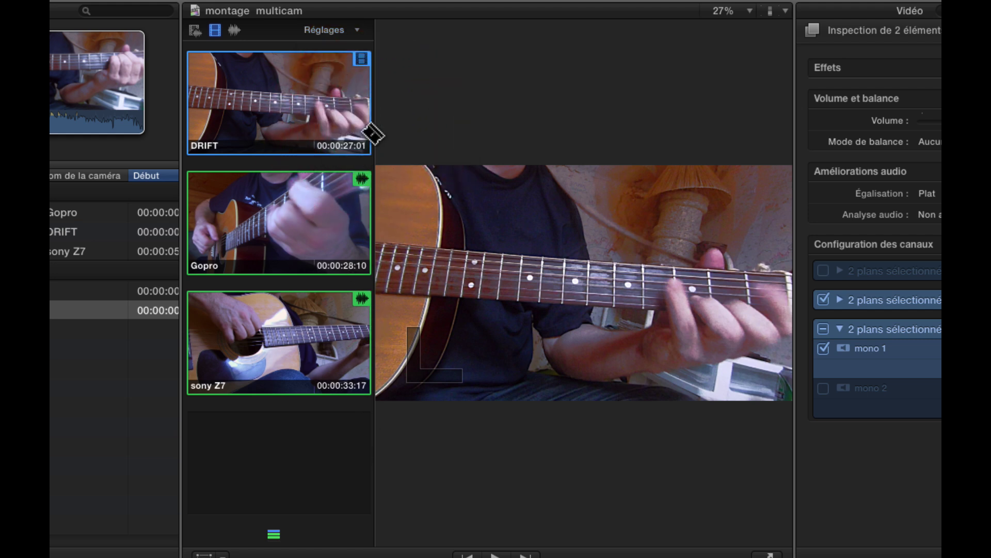
Step: Switch the angle viewer's name overlay to clip names (Plan) and back to angle names (Angle)
left_click(357, 30)
mouse_move(355, 148)
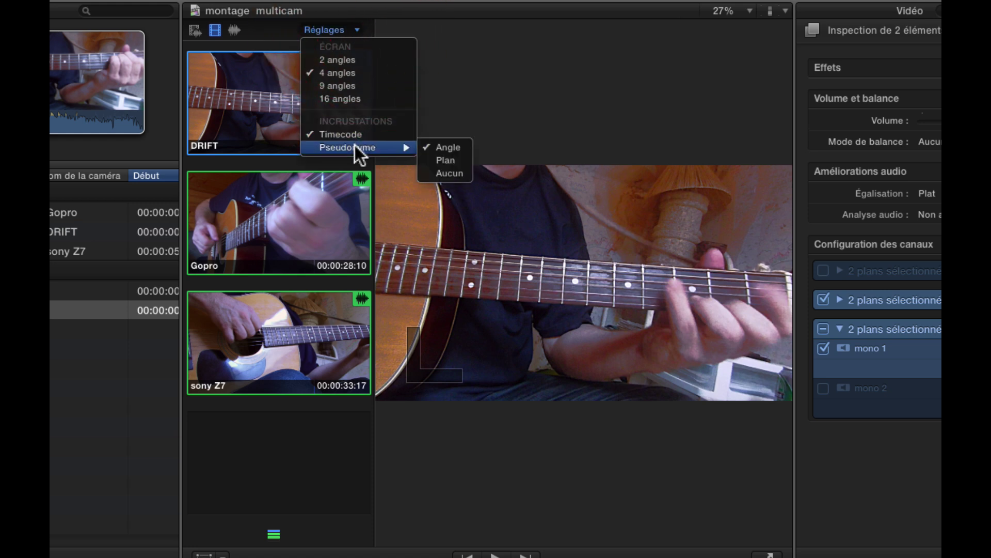
left_click(454, 160)
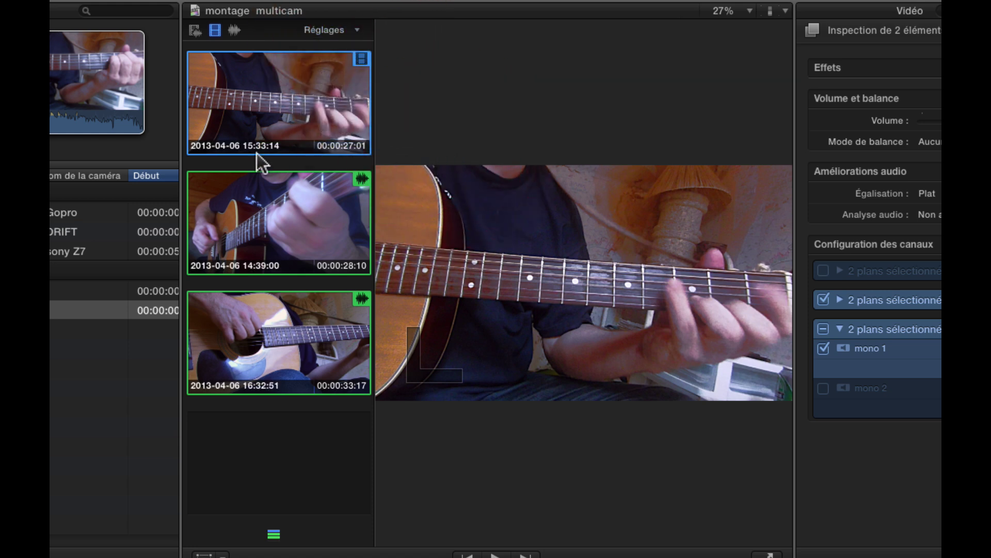
left_click(358, 30)
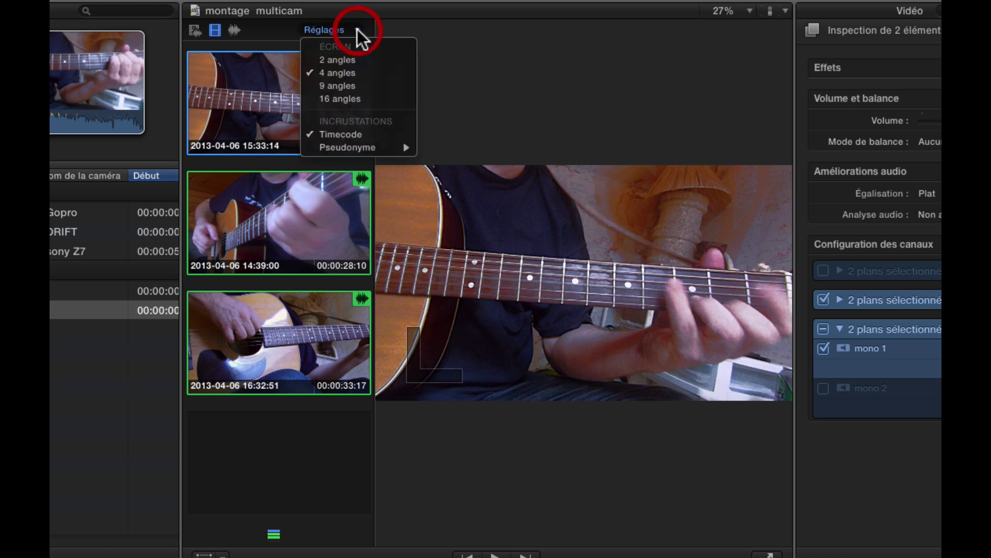
left_click(438, 147)
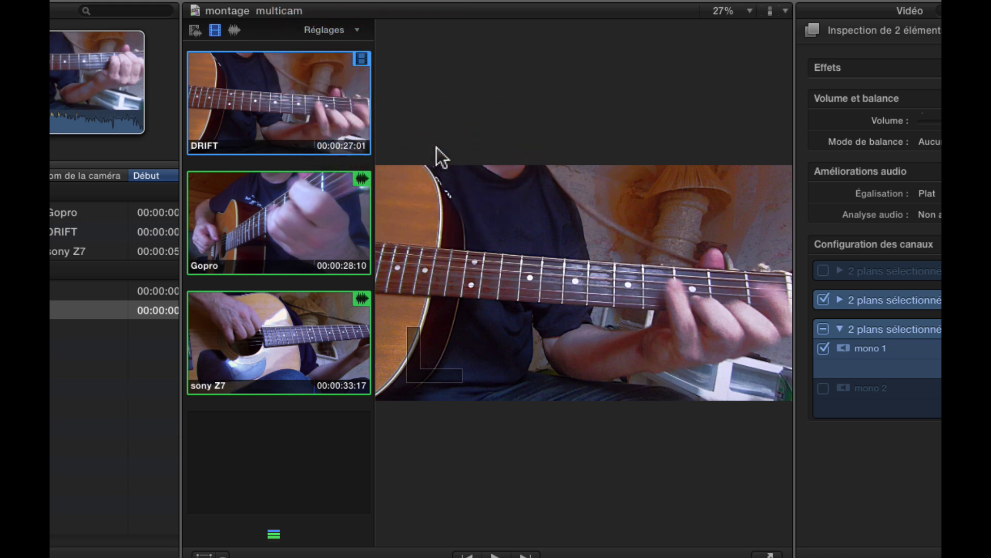